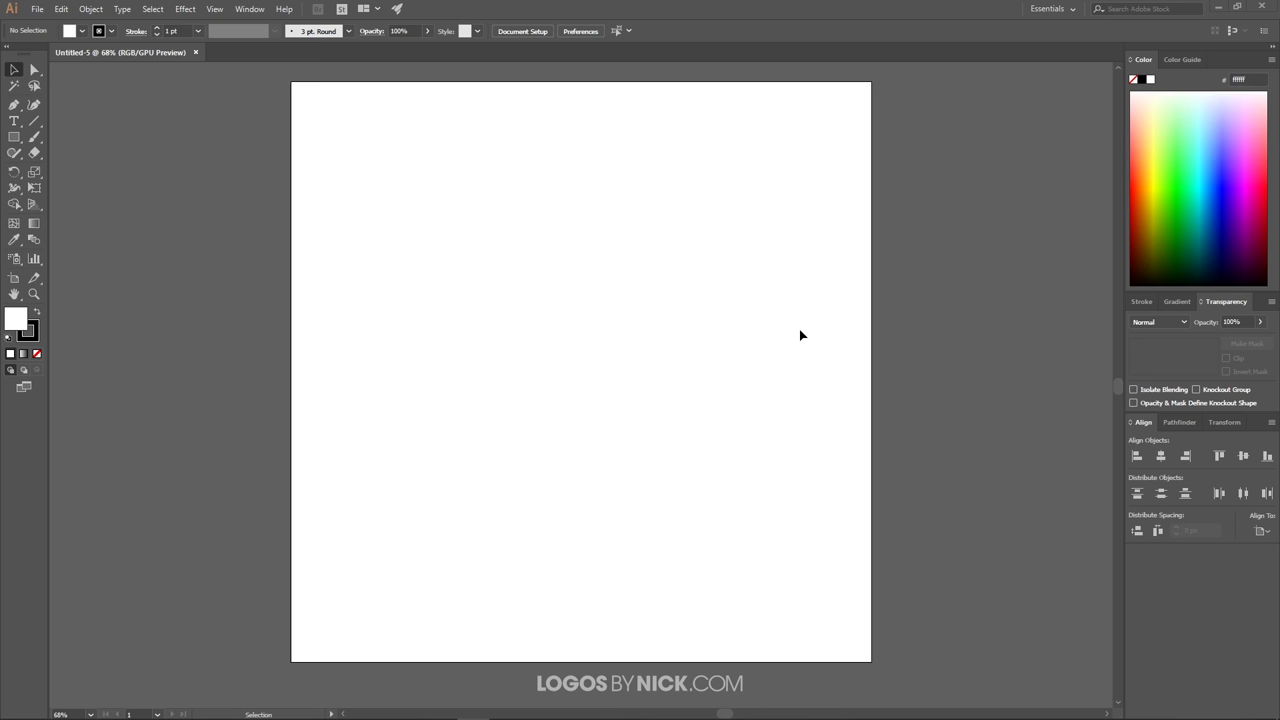
- Draw a perfect circle about 435 px across with the Ellipse tool
{"action": "left_click", "coordinate": [14, 141]}
{"action": "left_click", "coordinate": [14, 141]}
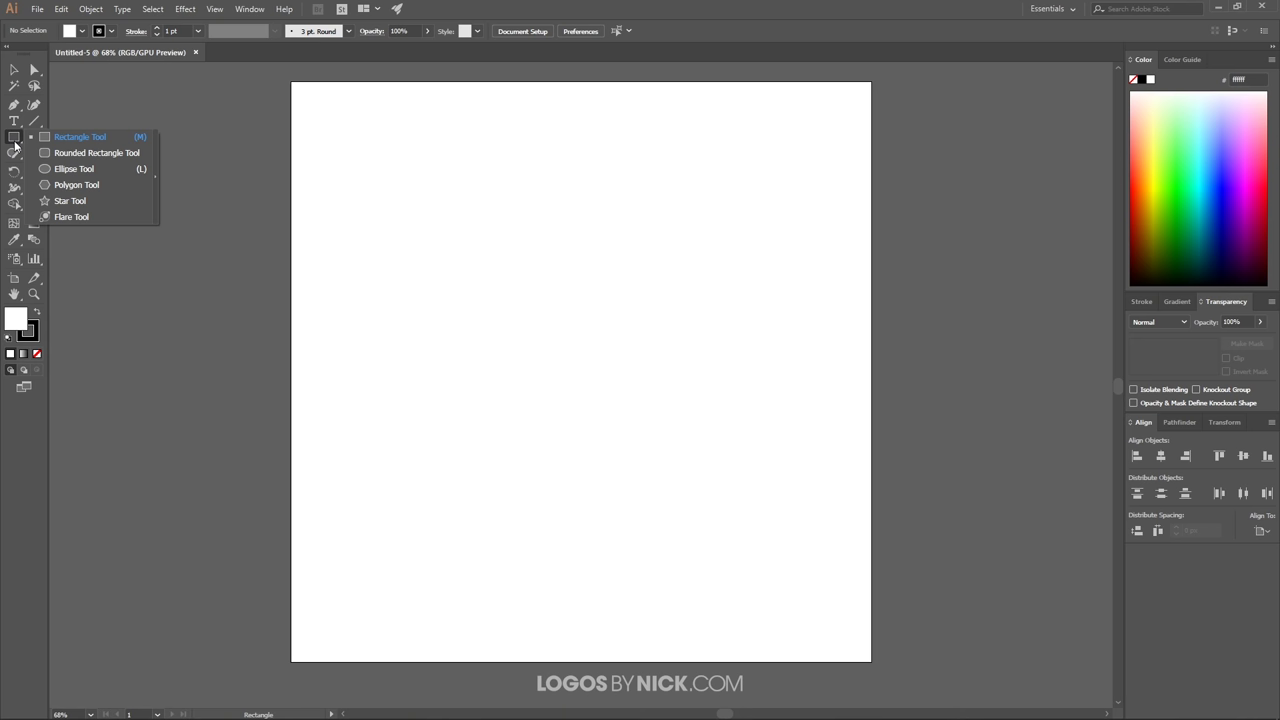
{"action": "left_click", "coordinate": [88, 170]}
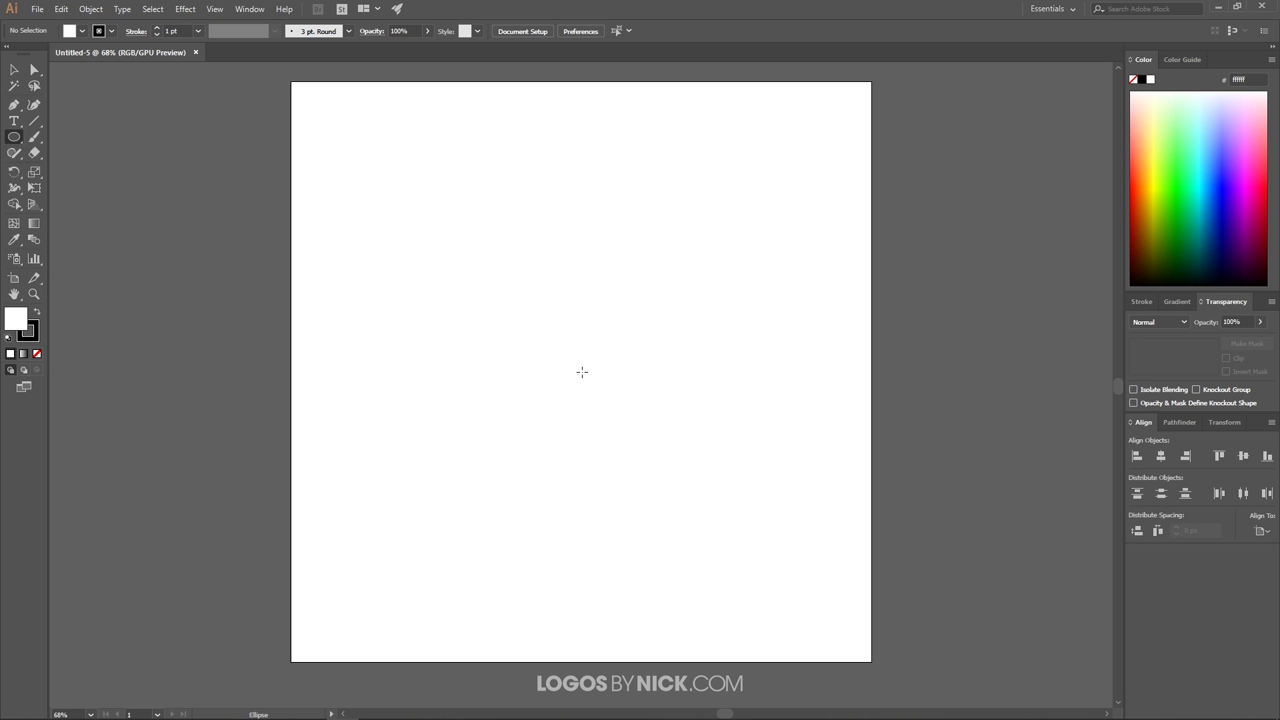
{"action": "left_click_drag", "start_coordinate": [537, 337], "coordinate": [636, 437]}
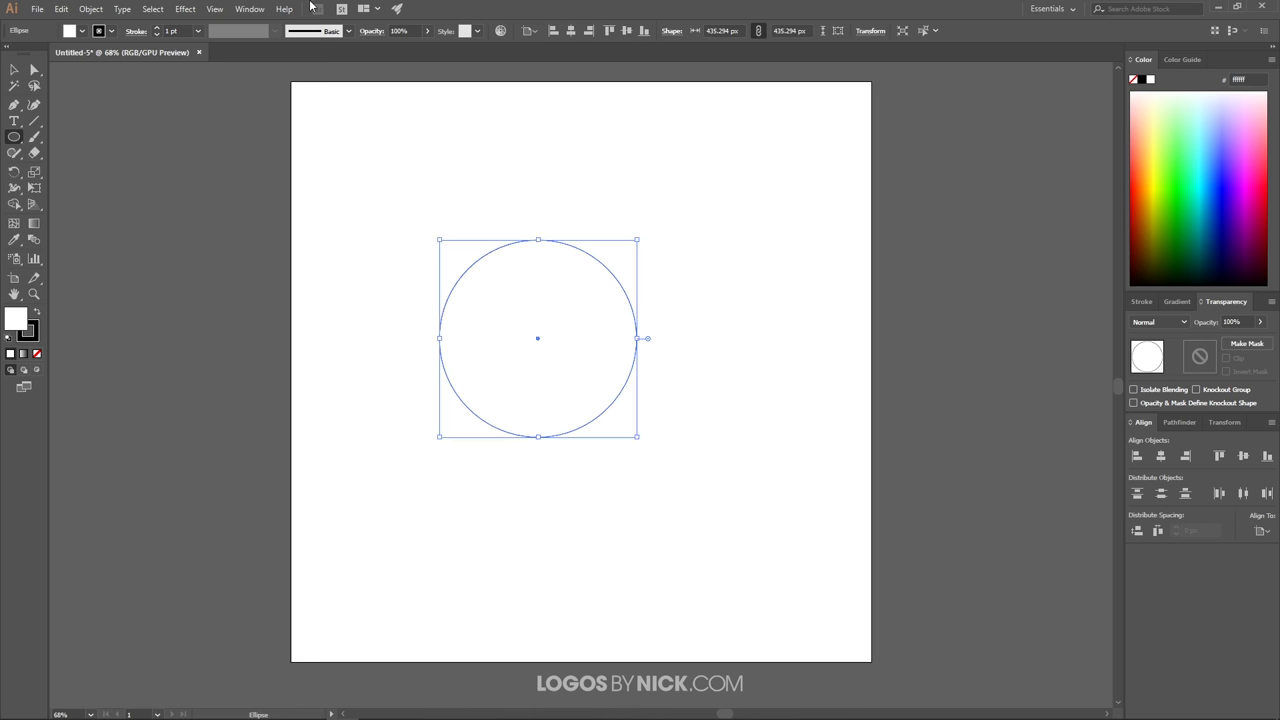
- Align the circle to the artboard's horizontal and vertical centre using the Align panel
{"action": "left_click", "coordinate": [249, 9]}
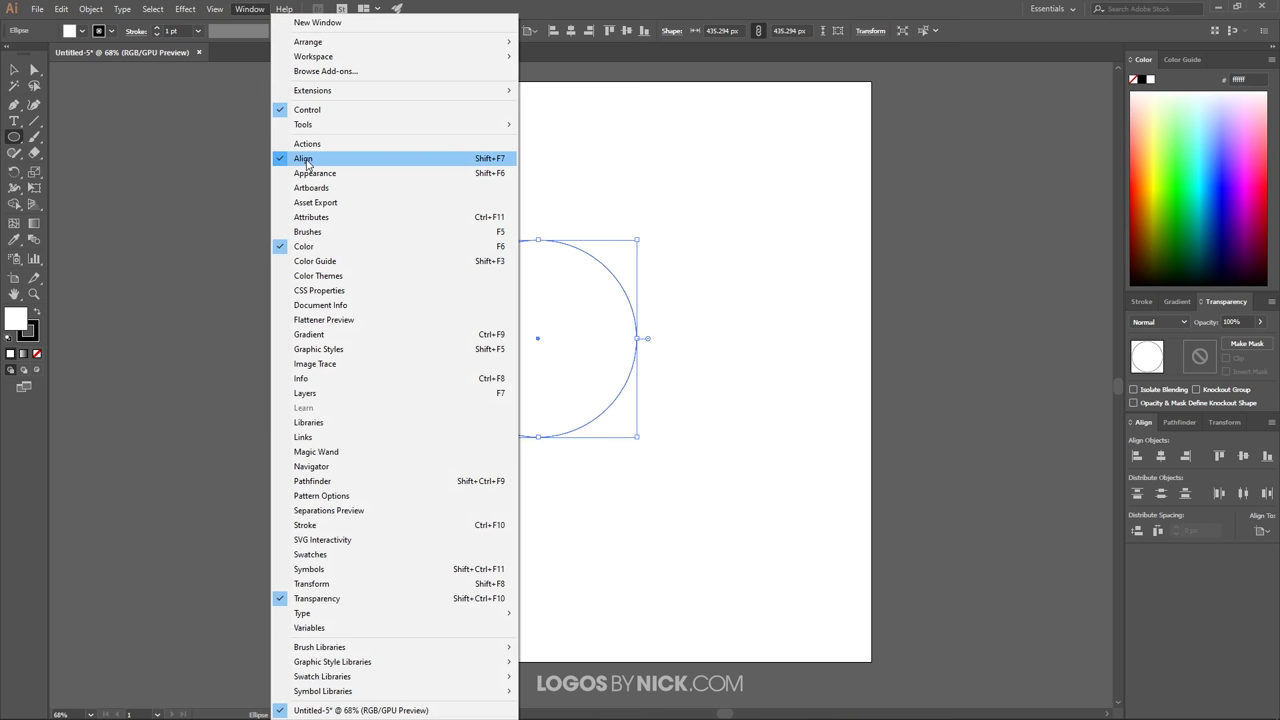
{"action": "left_click", "coordinate": [252, 12]}
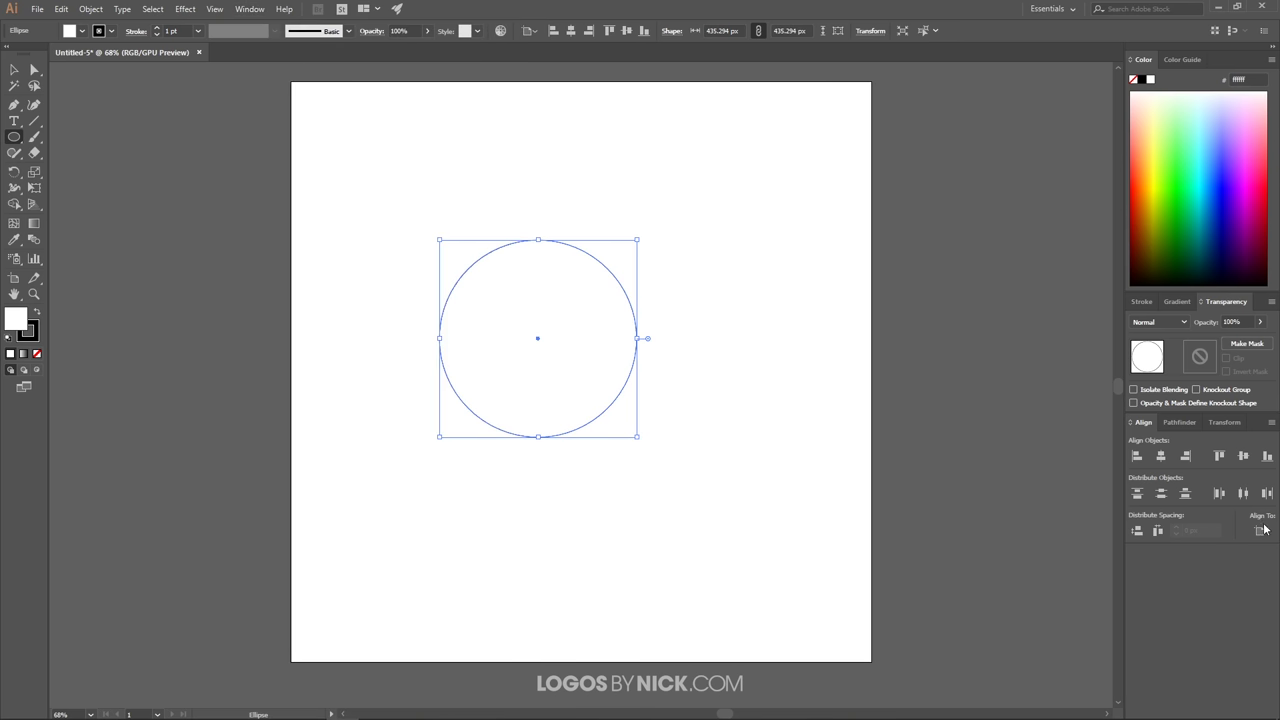
{"action": "left_click", "coordinate": [1263, 531]}
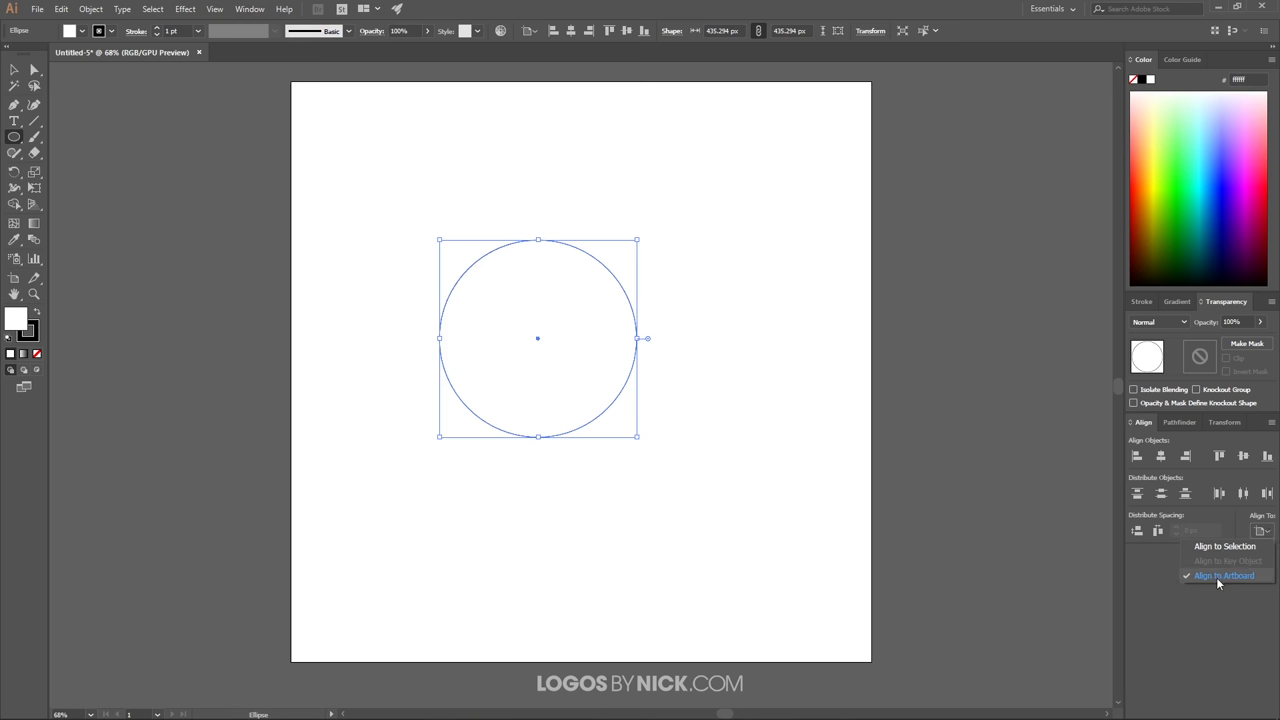
{"action": "left_click", "coordinate": [1221, 577]}
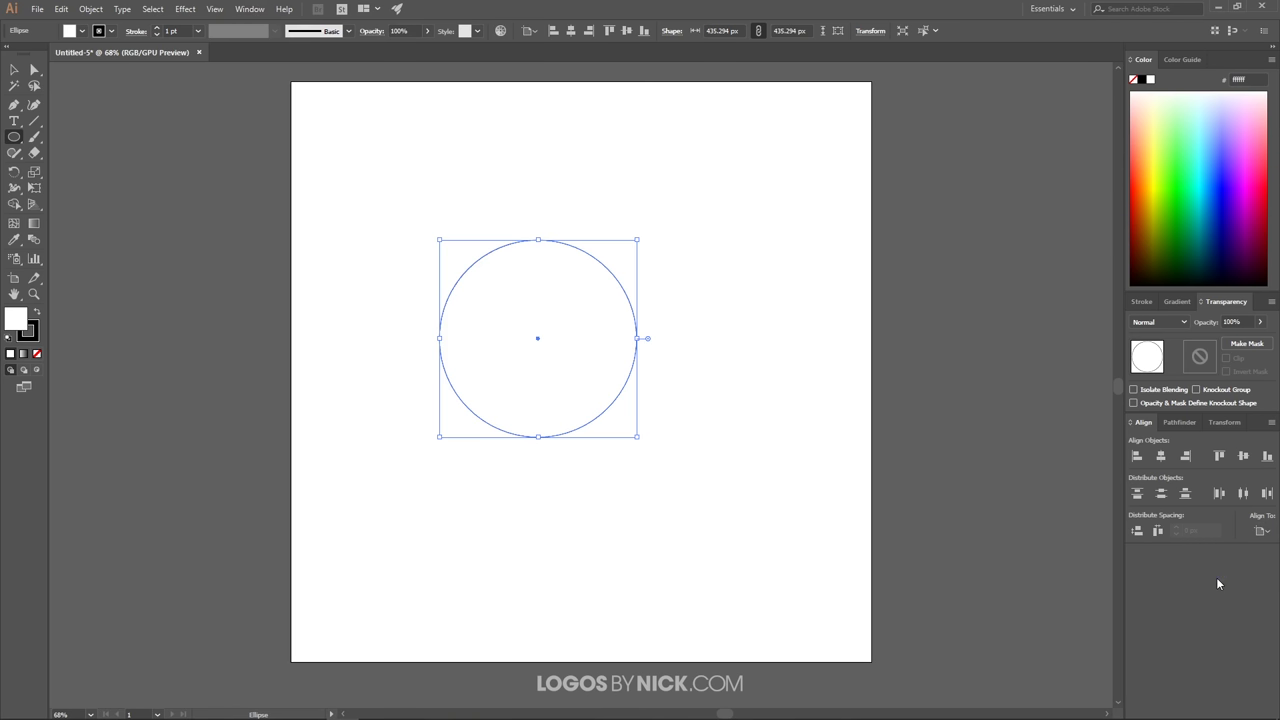
{"action": "left_click", "coordinate": [1161, 457]}
{"action": "left_click", "coordinate": [1243, 457]}
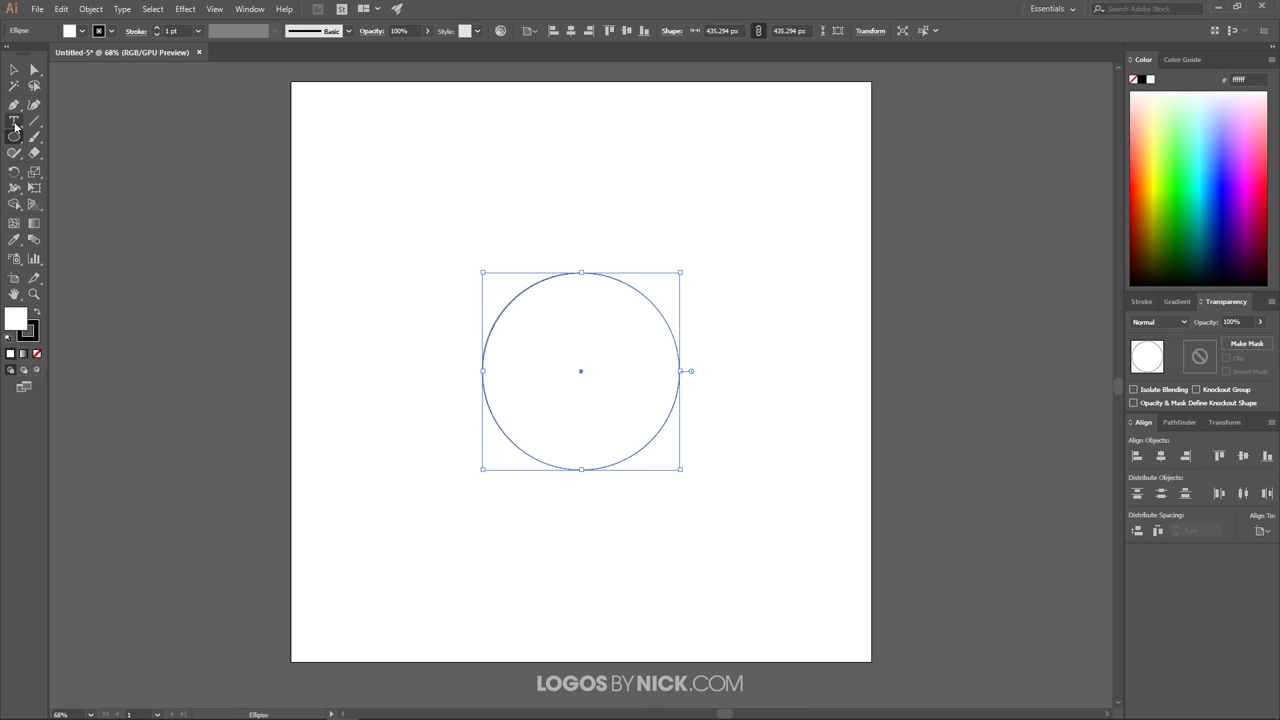
- Start path text on the circle's edge with the Type on a Path tool
{"action": "left_click", "coordinate": [15, 122]}
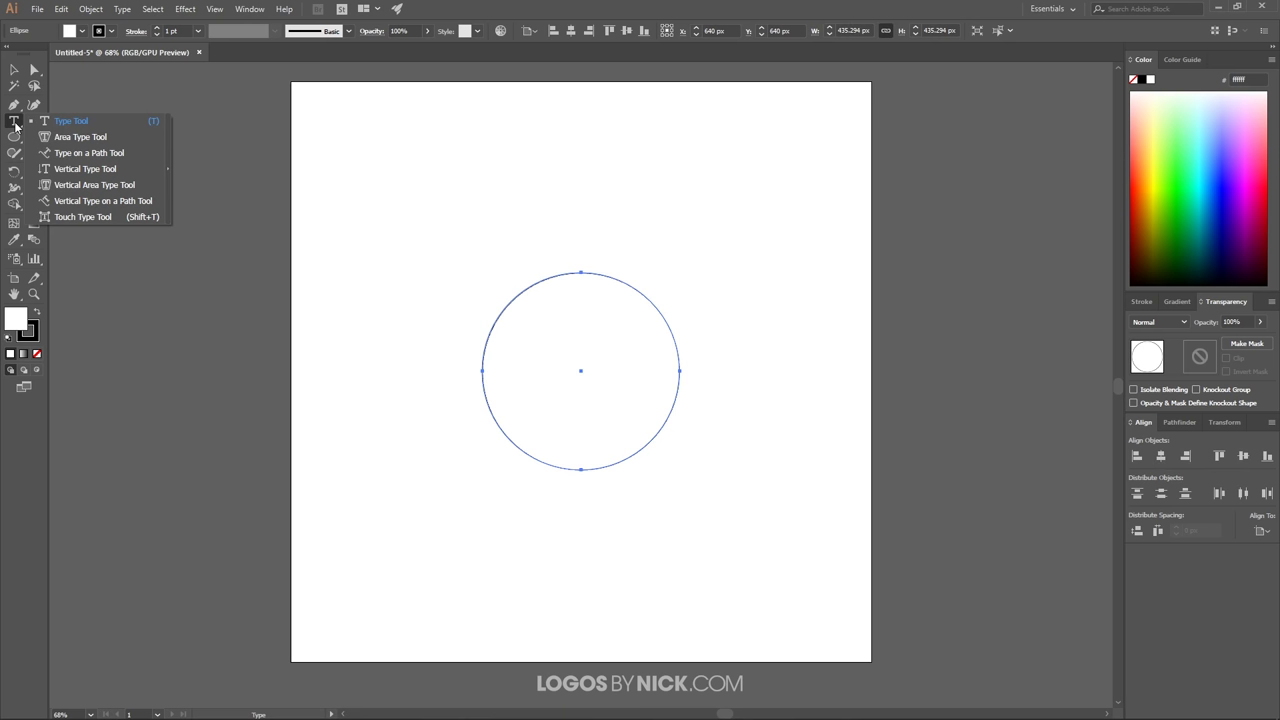
{"action": "left_click", "coordinate": [84, 156]}
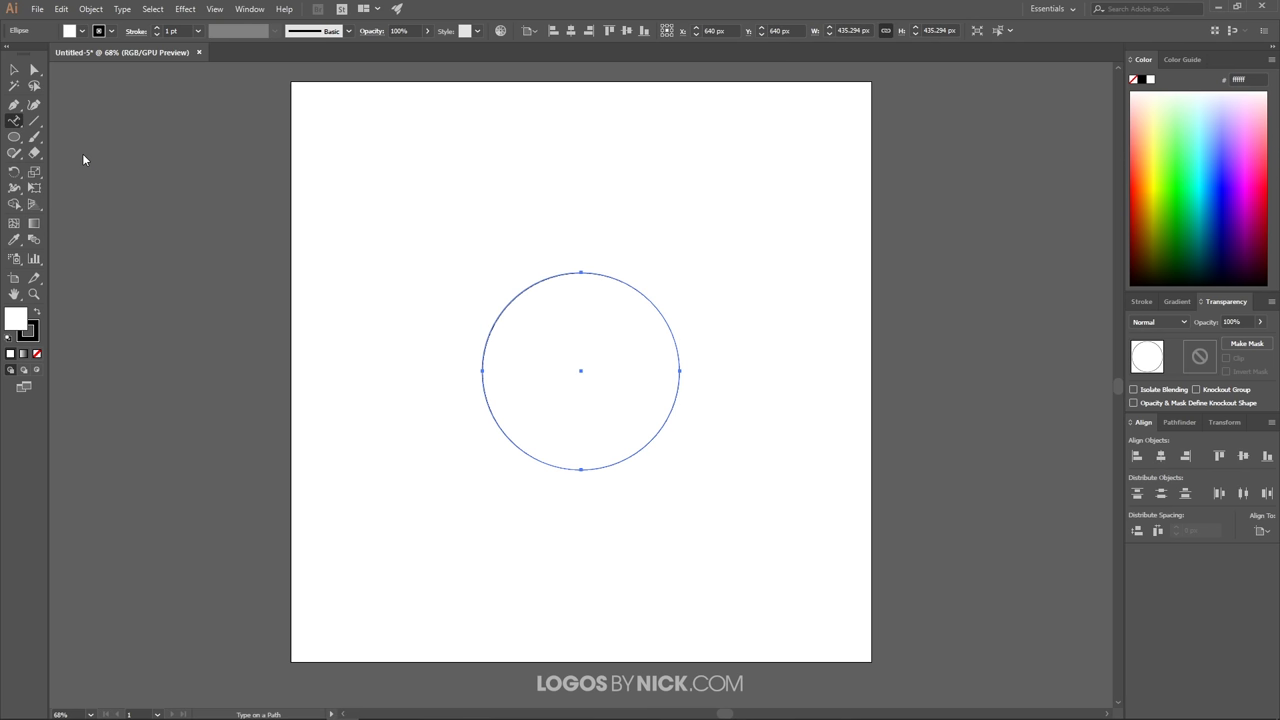
{"action": "left_click", "coordinate": [510, 302]}
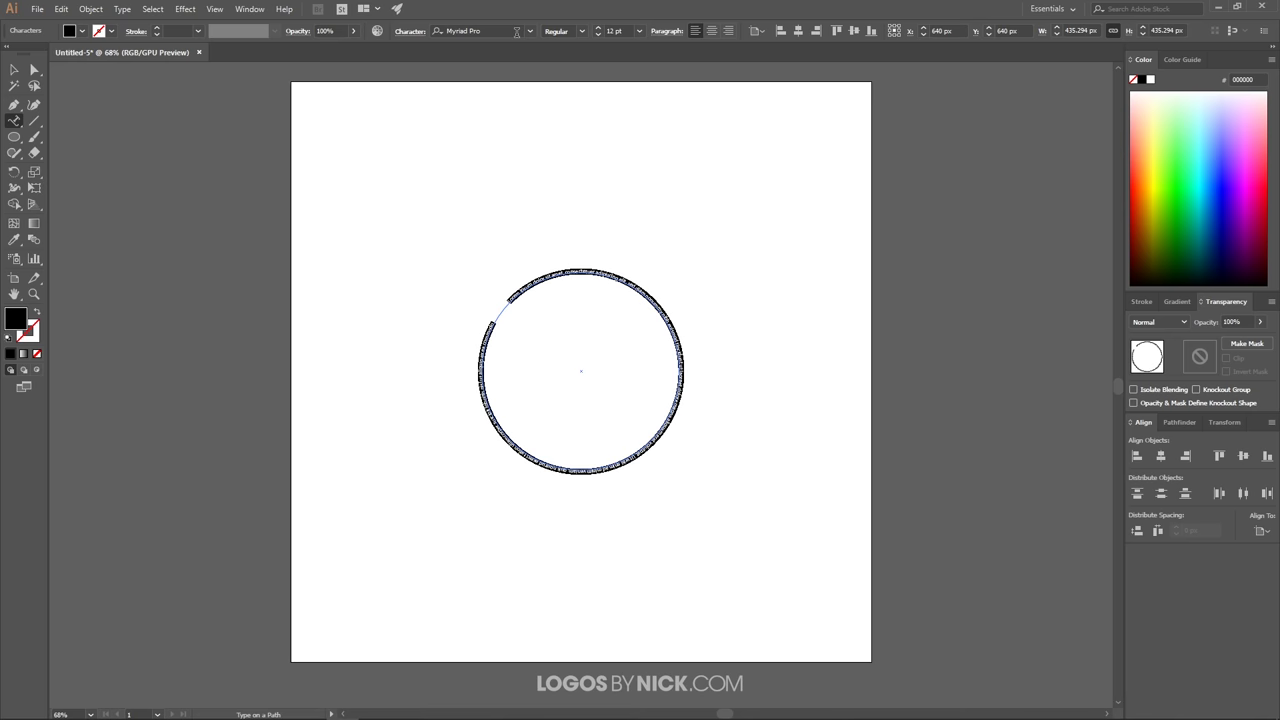
- Change the path text's font to League Gothic
{"action": "left_click", "coordinate": [529, 31]}
{"action": "scroll", "coordinate": [519, 262], "scroll_direction": "down", "scroll_amount": 4}
{"action": "scroll", "coordinate": [519, 262], "scroll_direction": "up", "scroll_amount": 15}
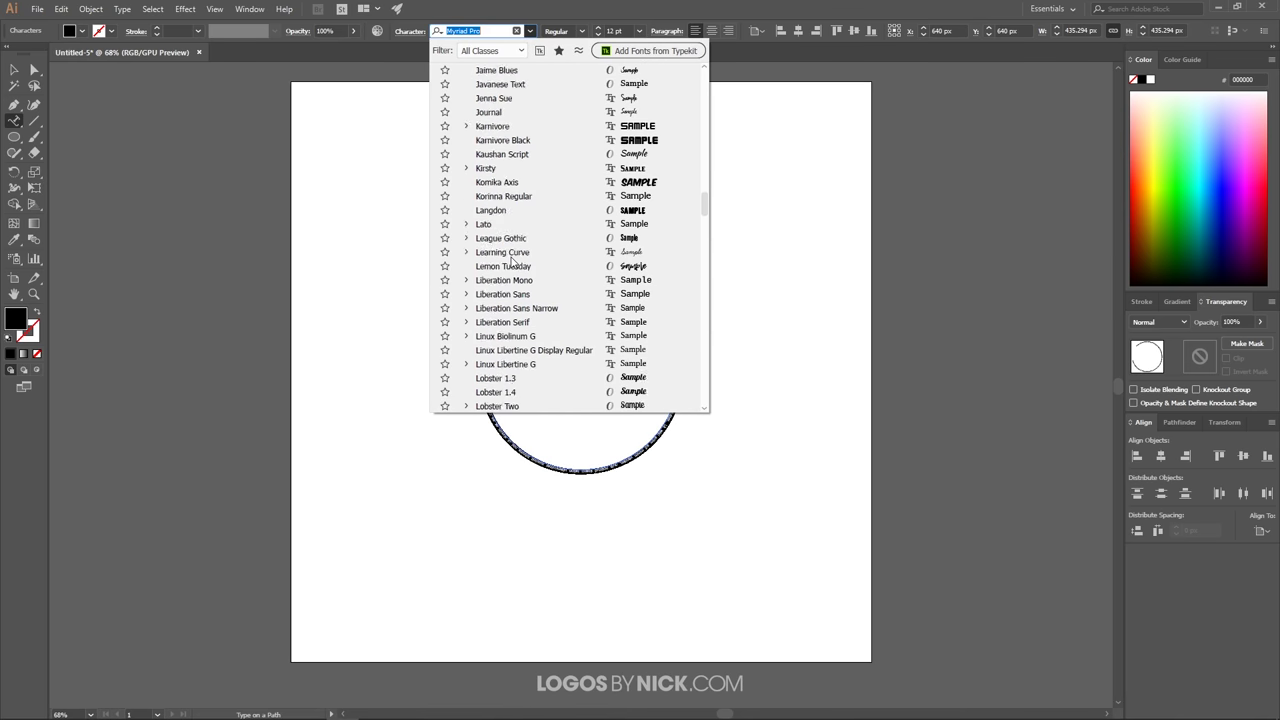
{"action": "scroll", "coordinate": [519, 262], "scroll_direction": "down", "scroll_amount": 1}
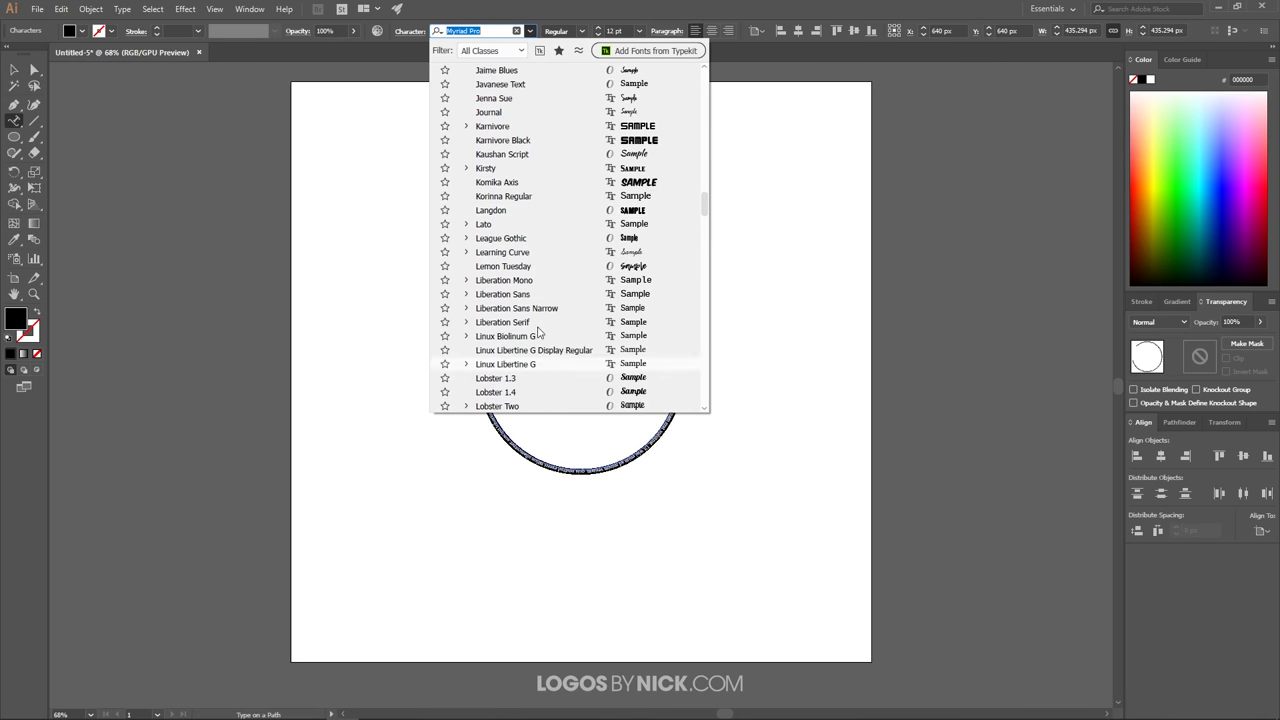
{"action": "left_click", "coordinate": [514, 240]}
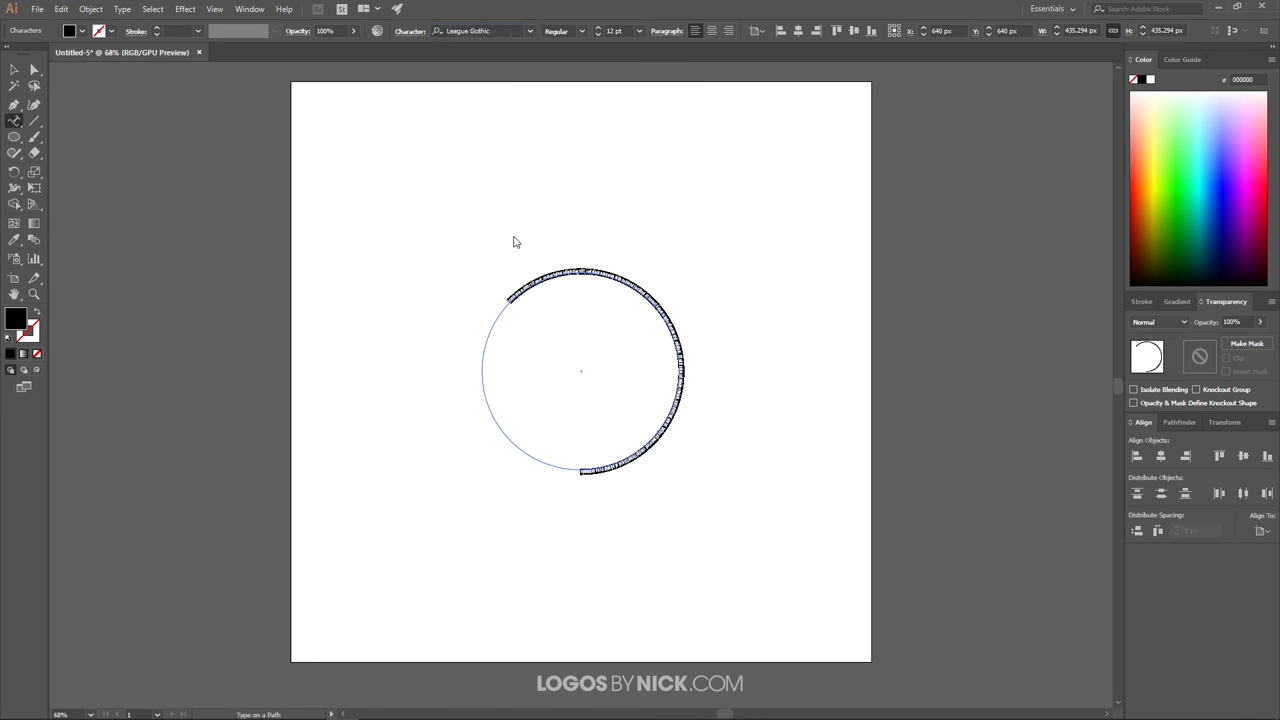
- Raise the path text's font size to 80 pt
{"action": "left_click", "coordinate": [598, 29]}
{"action": "left_click", "coordinate": [598, 29]}
{"action": "left_click", "coordinate": [598, 29]}
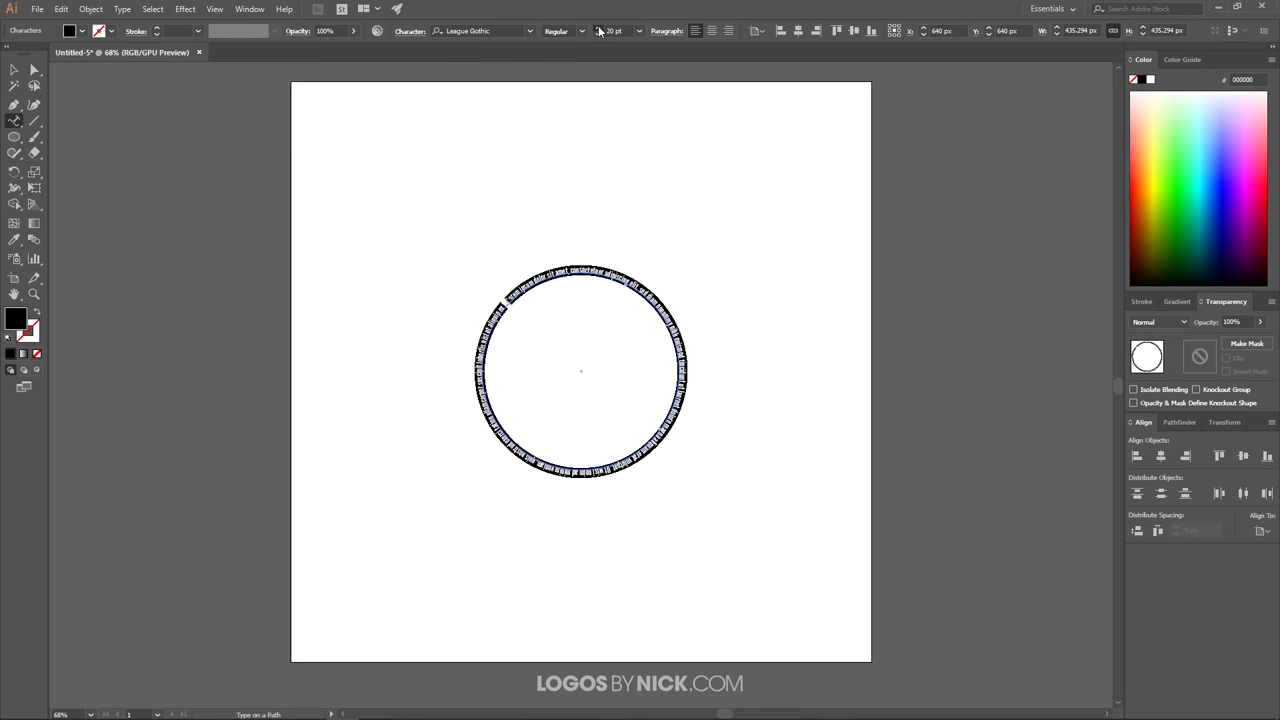
{"action": "left_click", "coordinate": [598, 29]}
{"action": "left_click", "coordinate": [598, 29]}
{"action": "left_click", "coordinate": [598, 29]}
{"action": "left_click", "coordinate": [598, 29]}
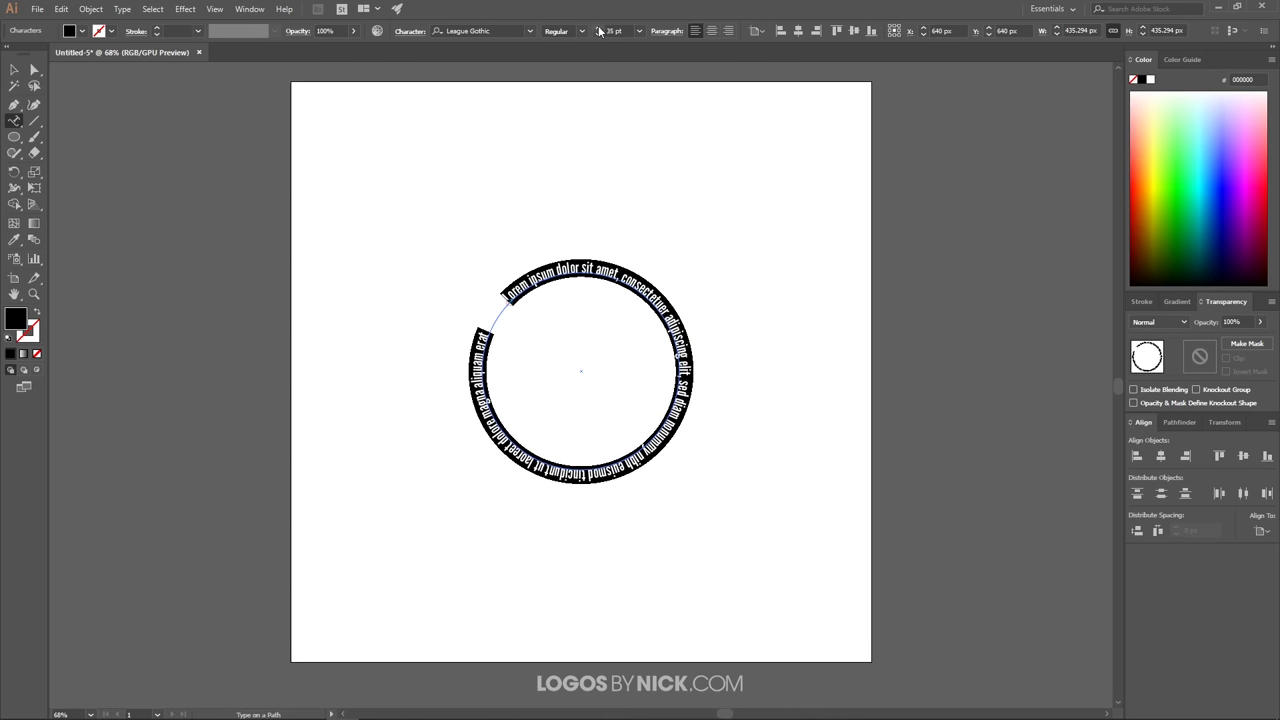
{"action": "left_click", "coordinate": [598, 29]}
{"action": "left_click", "coordinate": [598, 29]}
{"action": "left_click", "coordinate": [598, 29]}
{"action": "left_click", "coordinate": [598, 29]}
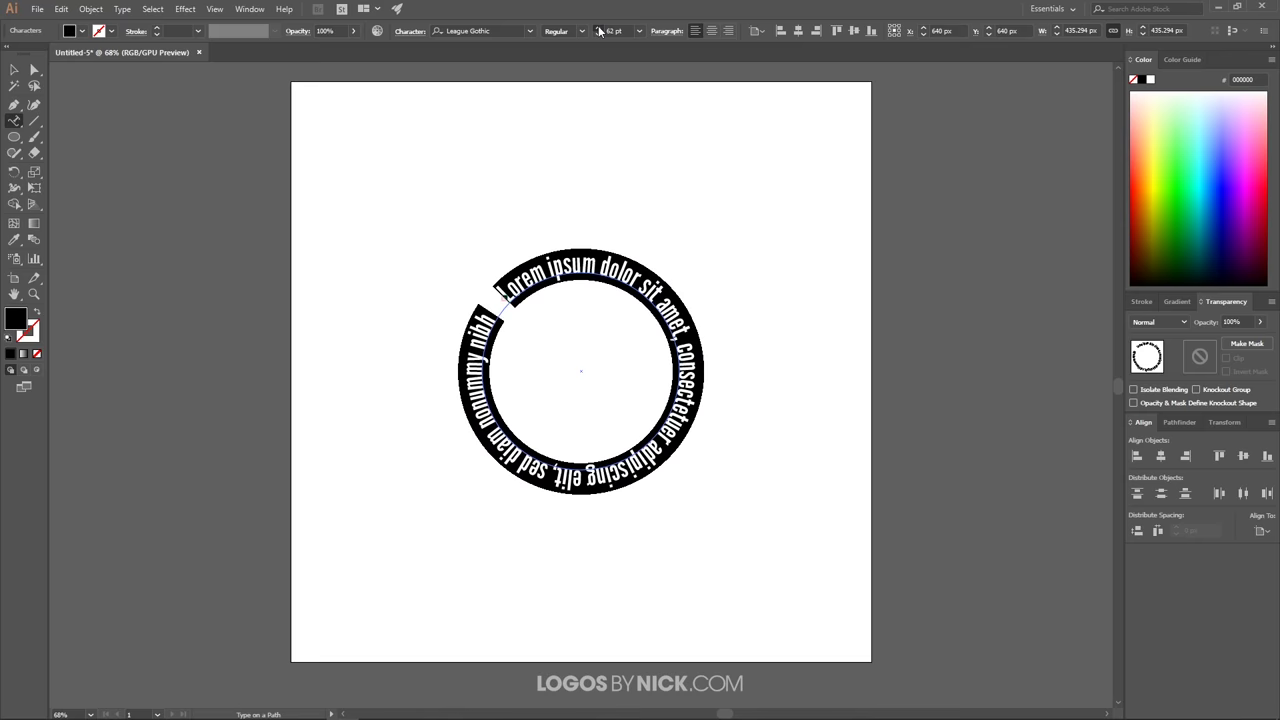
{"action": "left_click", "coordinate": [598, 29]}
{"action": "left_click", "coordinate": [598, 29]}
{"action": "left_click", "coordinate": [598, 29]}
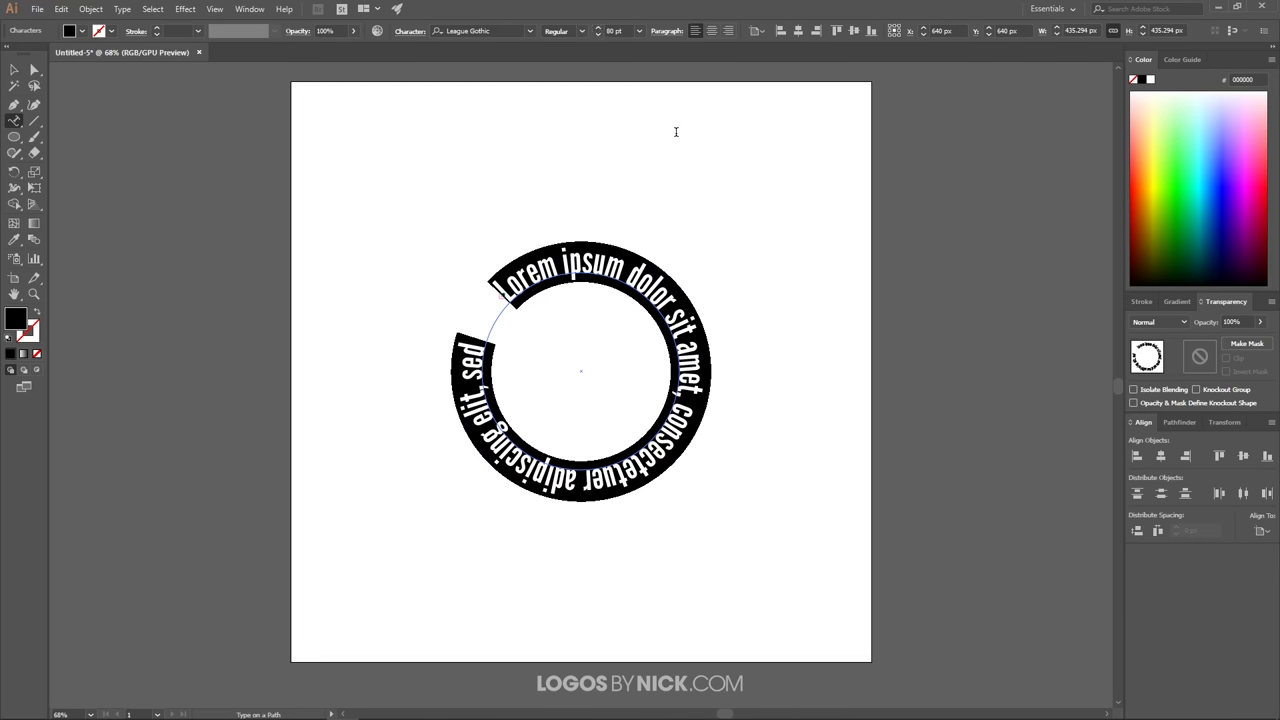
- Replace the placeholder with 'WRAP YOUR TEXT', then select it all and enlarge it to 88 pt
{"action": "type", "text": "W"}
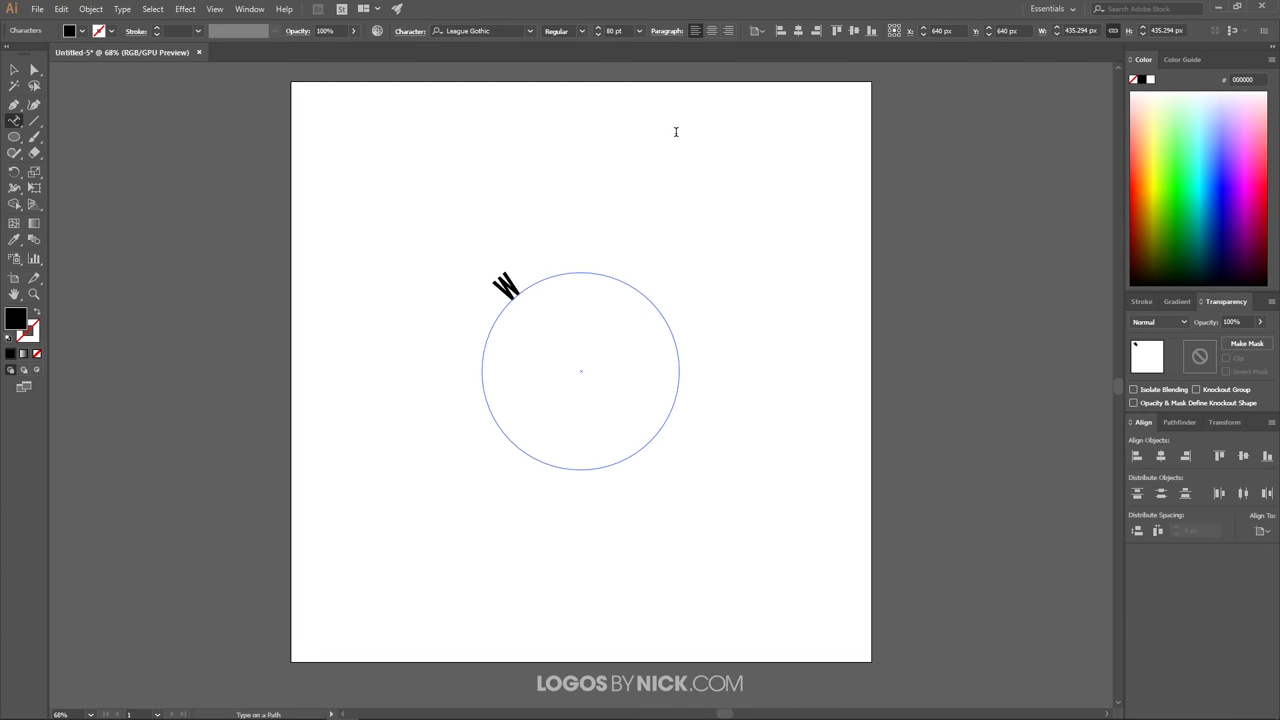
{"action": "type", "text": "RAP YOUR TEXT"}
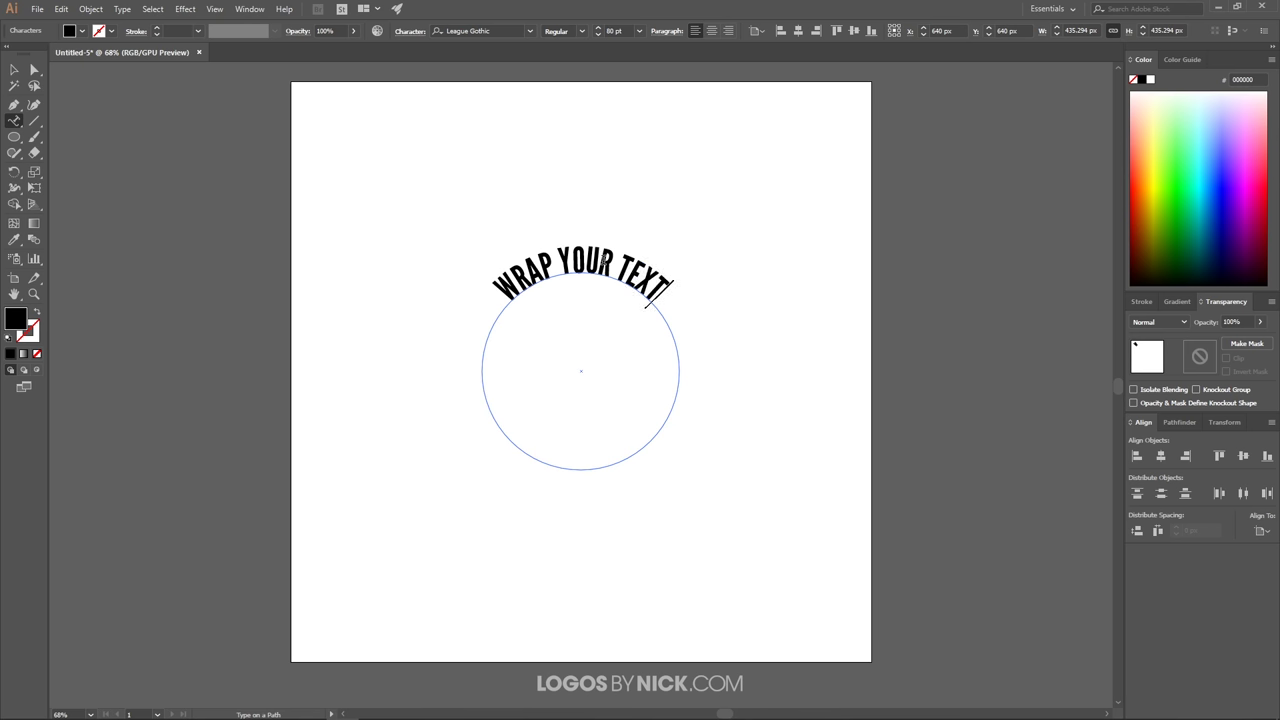
{"action": "double_click", "coordinate": [604, 258]}
{"action": "key", "text": "ctrl+a"}
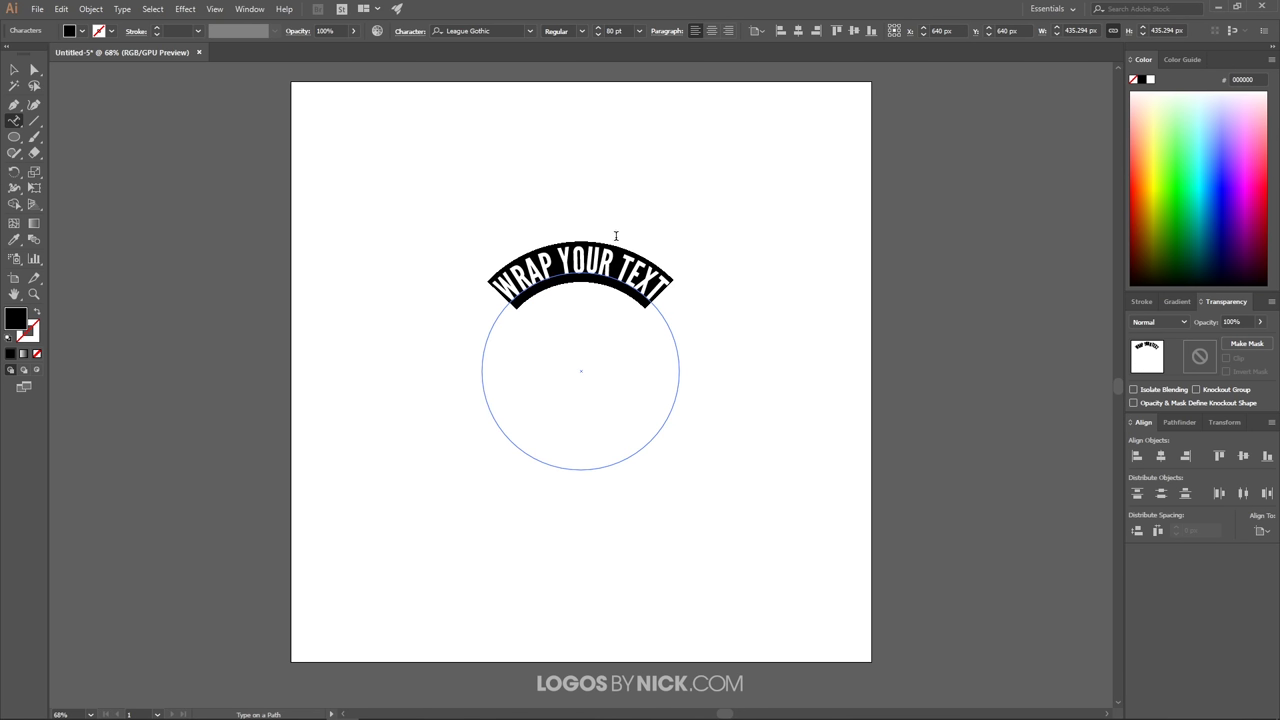
{"action": "left_click", "coordinate": [598, 28]}
{"action": "left_click", "coordinate": [598, 28]}
{"action": "left_click", "coordinate": [598, 28]}
{"action": "left_click", "coordinate": [598, 28]}
{"action": "left_click", "coordinate": [598, 28]}
{"action": "left_click", "coordinate": [598, 28]}
{"action": "left_click", "coordinate": [598, 28]}
{"action": "left_click", "coordinate": [598, 28]}
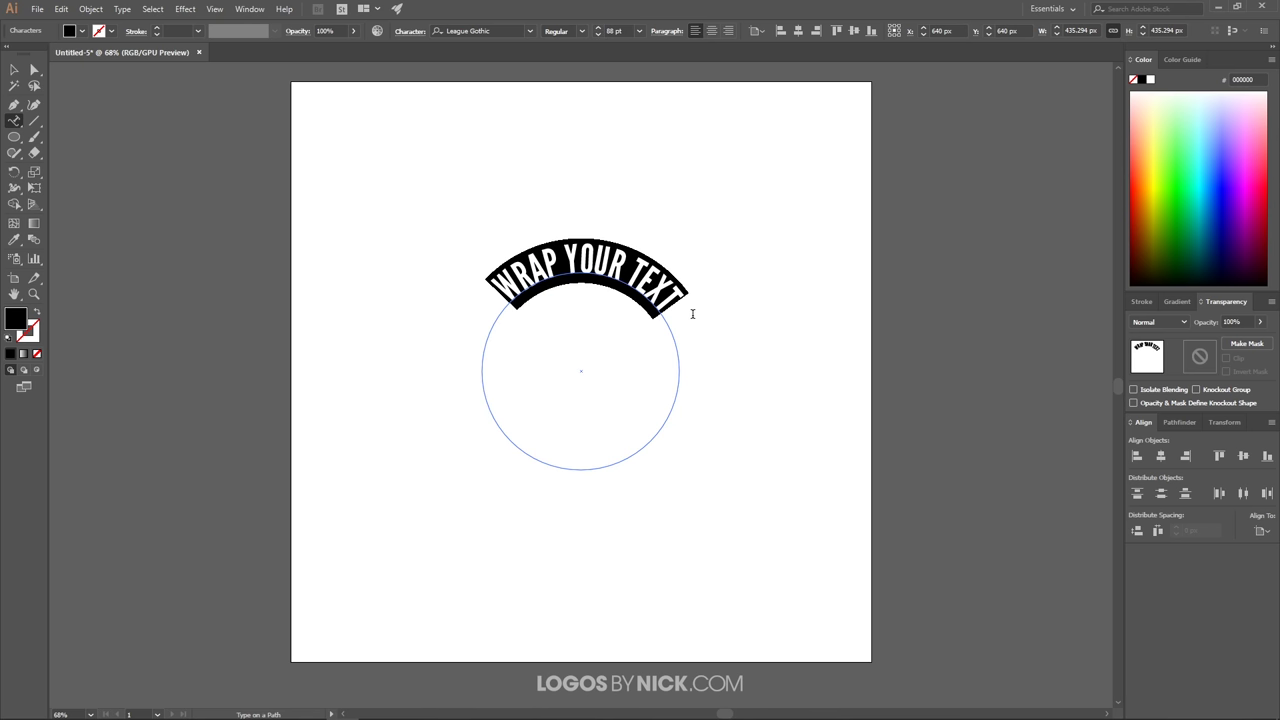
- Set Align to Path to Center in Type on a Path Options
{"action": "left_click", "coordinate": [123, 12]}
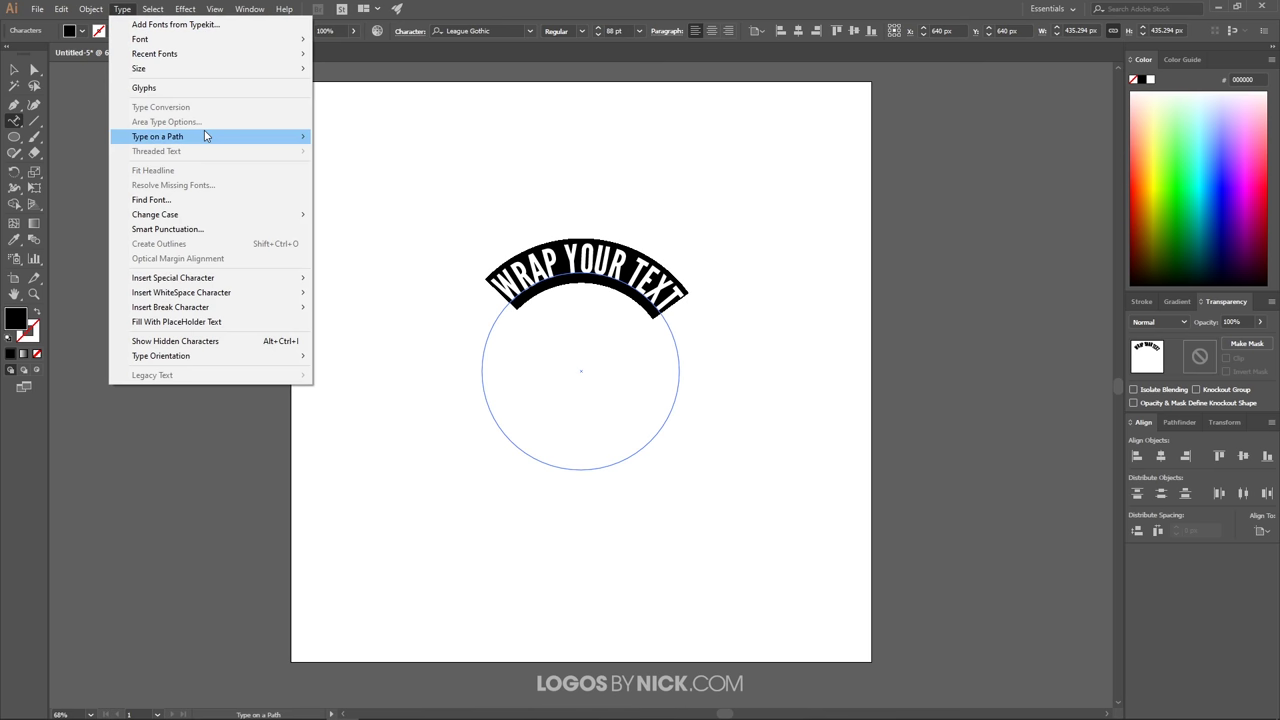
{"action": "mouse_move", "coordinate": [206, 137]}
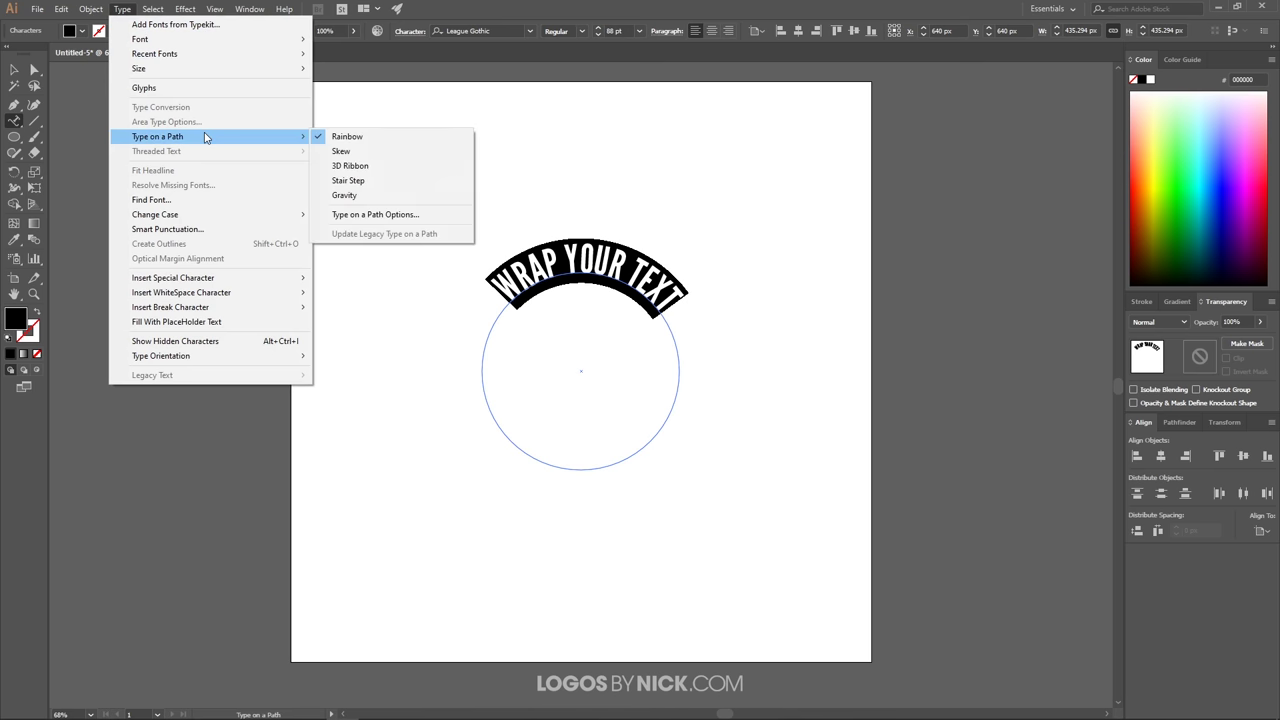
{"action": "left_click", "coordinate": [378, 215]}
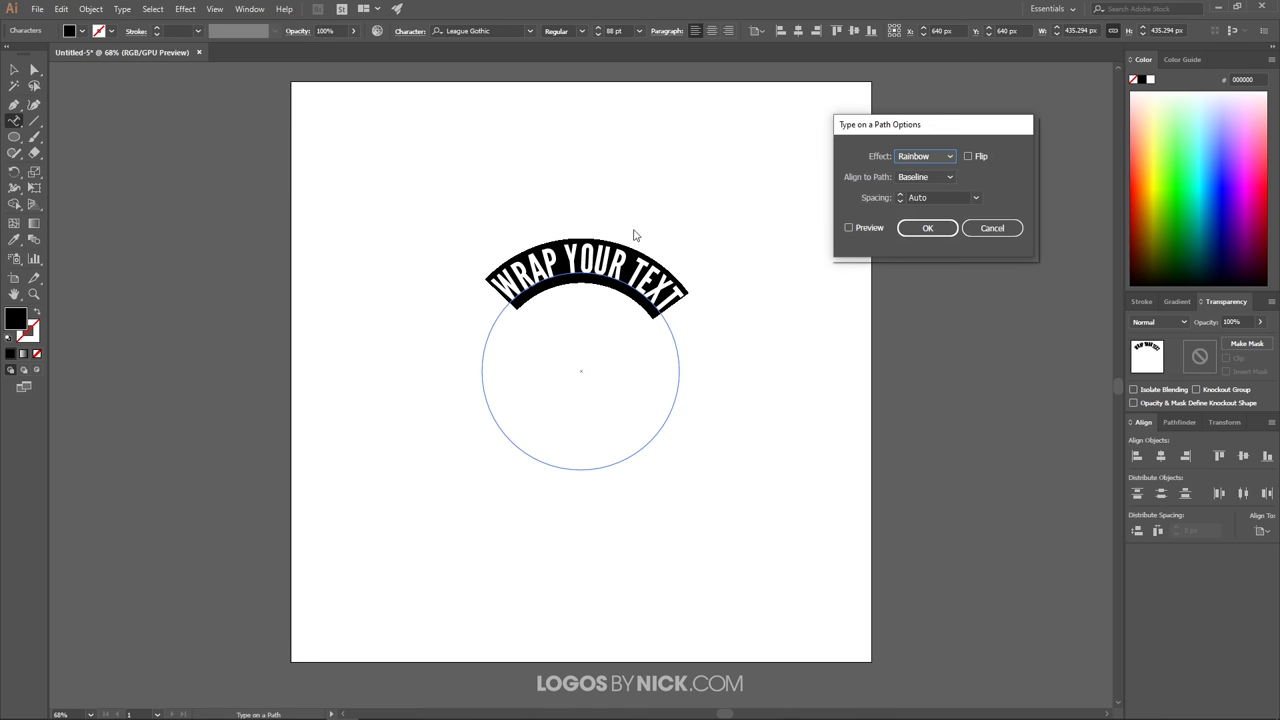
{"action": "left_click", "coordinate": [847, 228]}
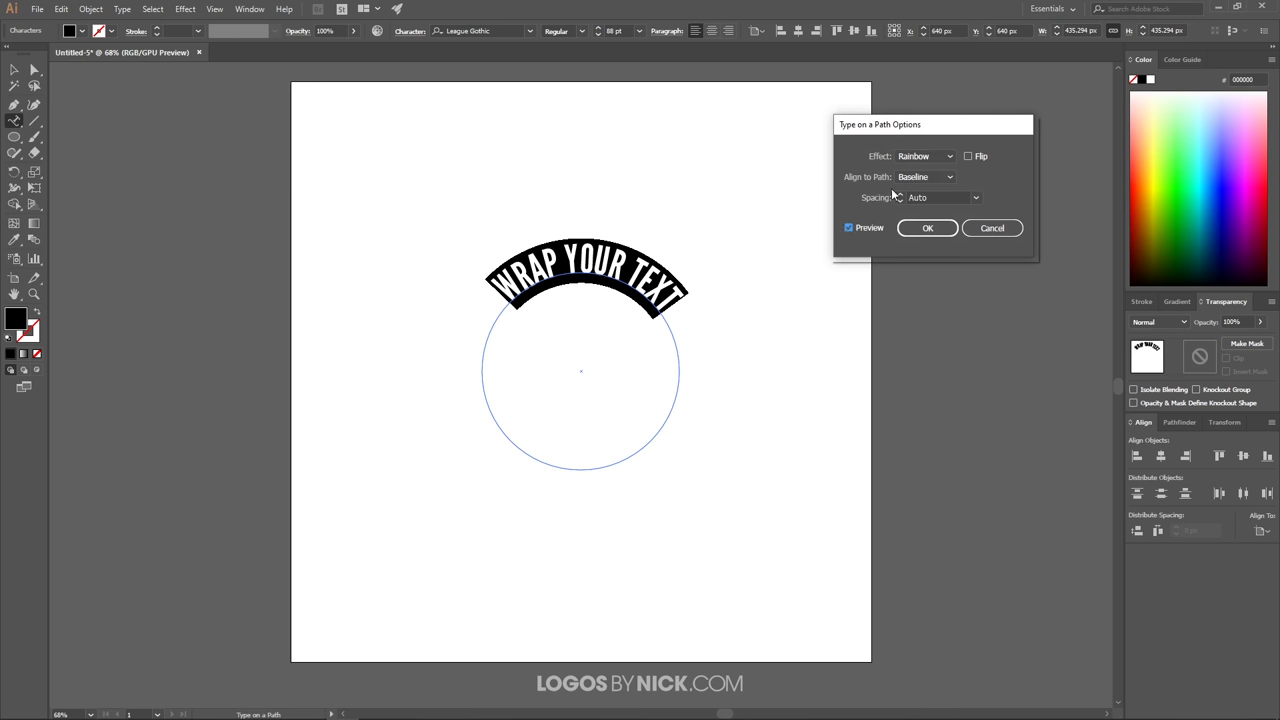
{"action": "left_click", "coordinate": [923, 178]}
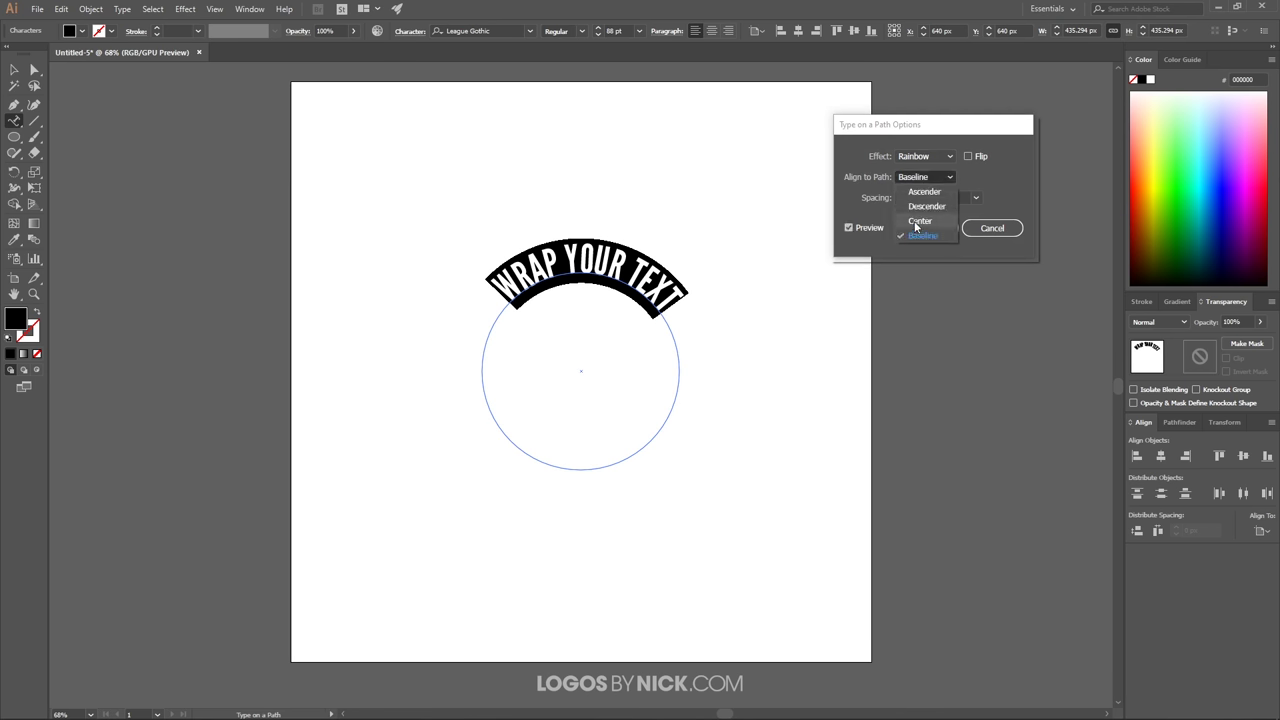
{"action": "left_click", "coordinate": [916, 227]}
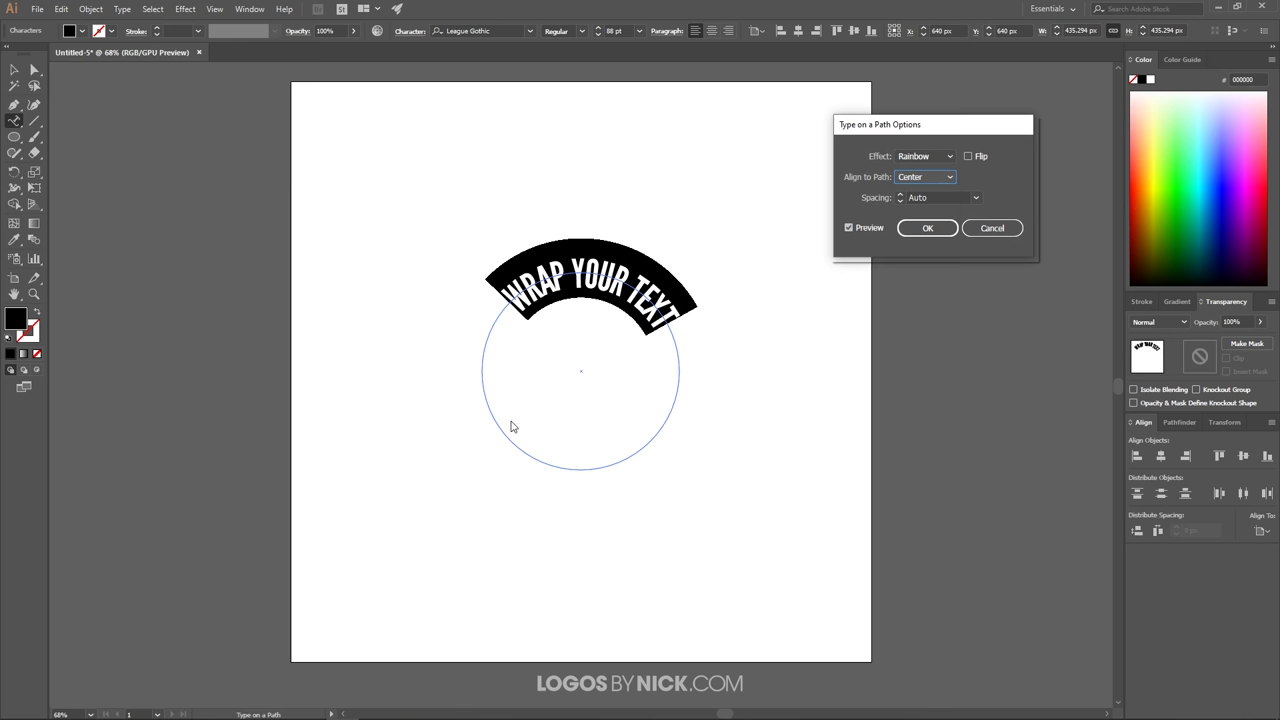
{"action": "left_click", "coordinate": [929, 232]}
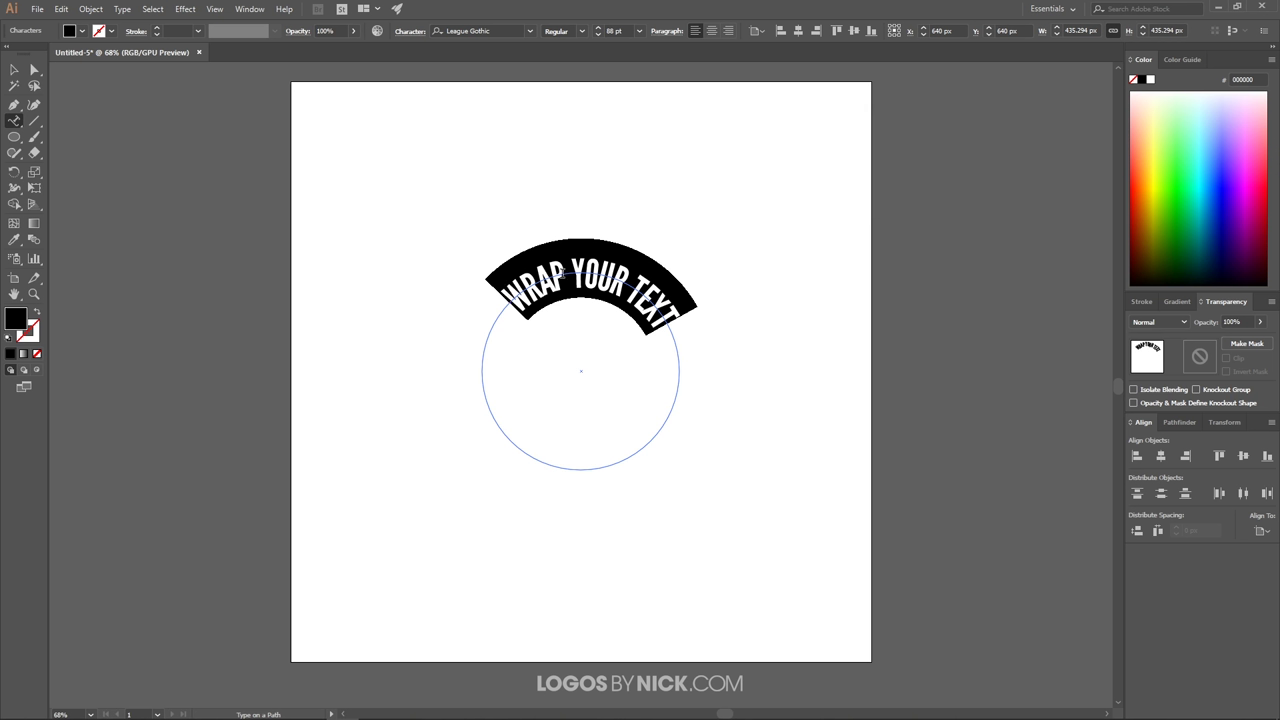
- Increase the tracking of WRAP YOUR TEXT with Alt+Right Arrow
{"action": "key", "text": "space"}
{"action": "key", "text": "alt+Right"}
{"action": "key", "text": "alt+Right"}
{"action": "key", "text": "alt+Right"}
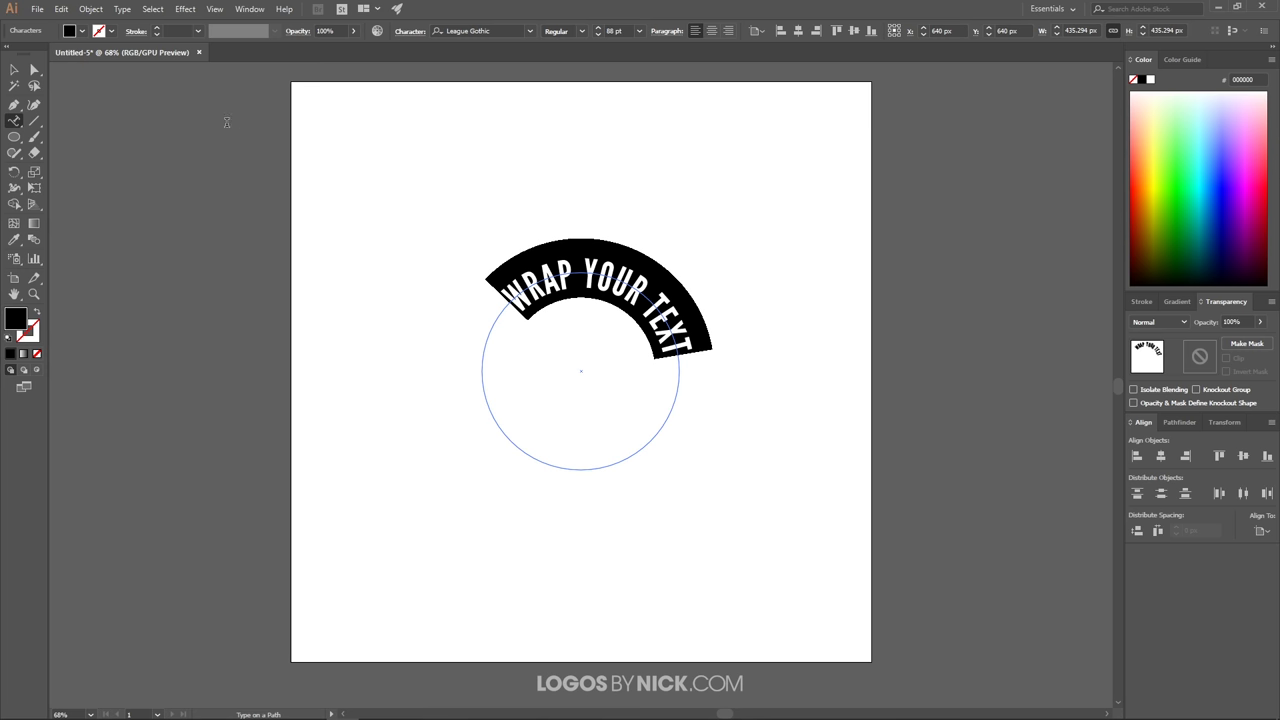
- Slide WRAP YOUR TEXT to centre over the circle's top, then duplicate the circle to the right
{"action": "left_click", "coordinate": [35, 70]}
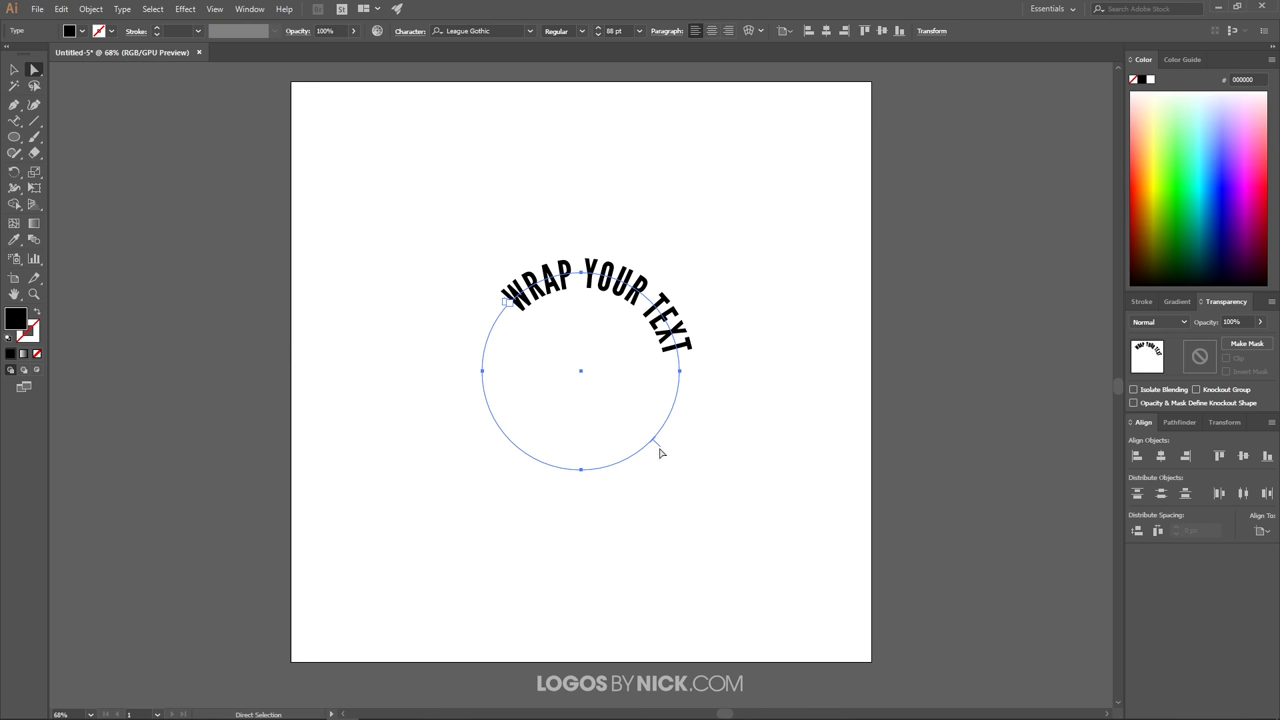
{"action": "left_click_drag", "start_coordinate": [659, 449], "coordinate": [697, 436]}
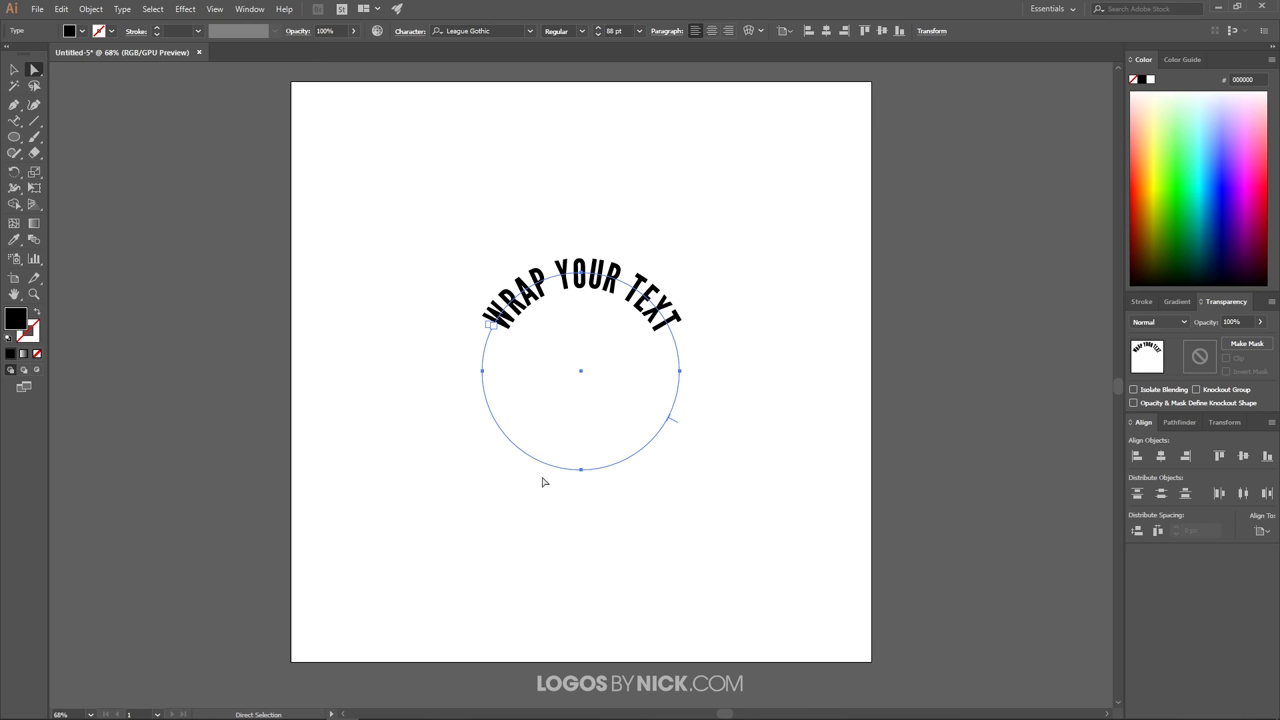
{"action": "left_click", "coordinate": [14, 69]}
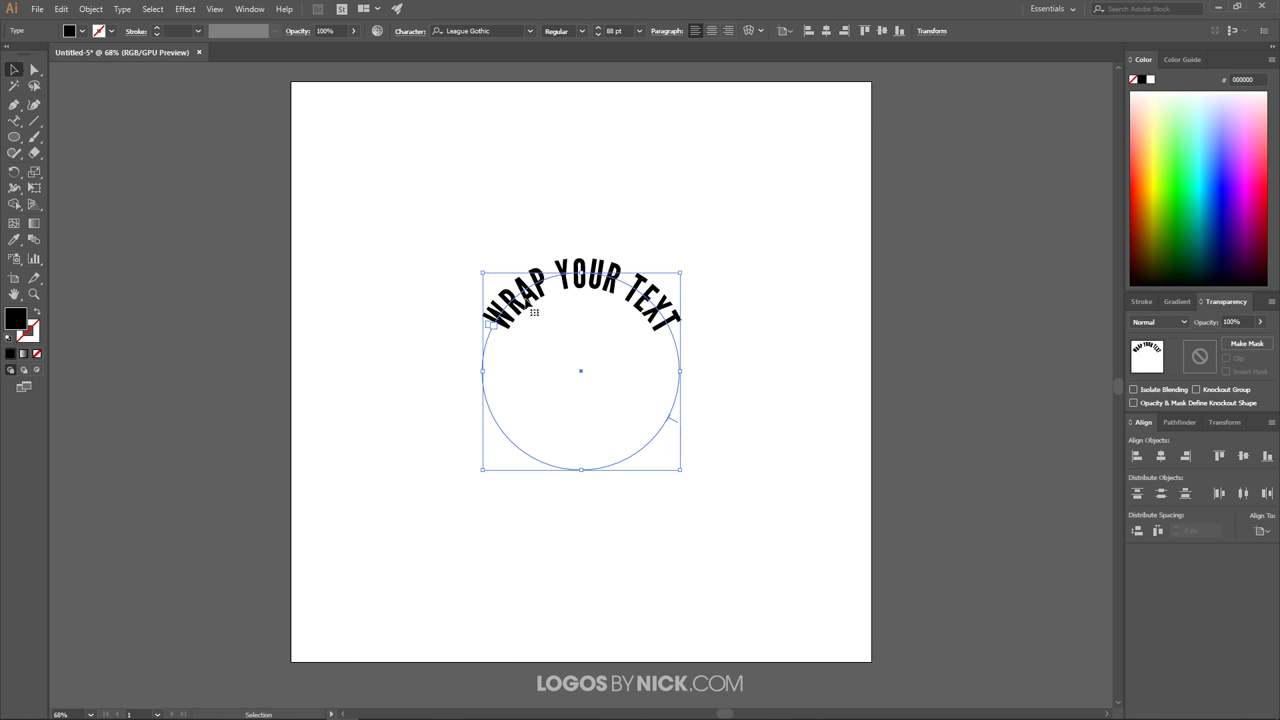
{"action": "left_click_drag", "start_coordinate": [522, 306], "coordinate": [818, 273]}
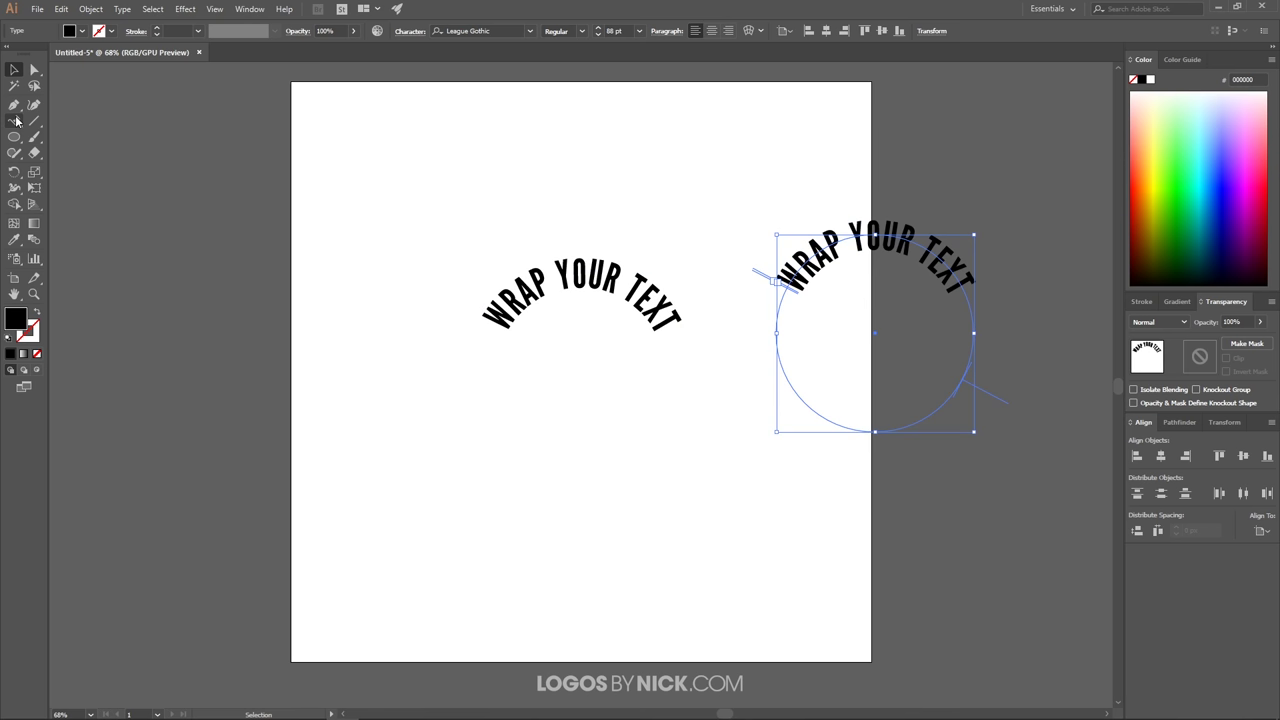
- Replace the copied circle's path text with 'AROUND A CIRCLE'
{"action": "left_click", "coordinate": [15, 121]}
{"action": "left_click", "coordinate": [877, 236]}
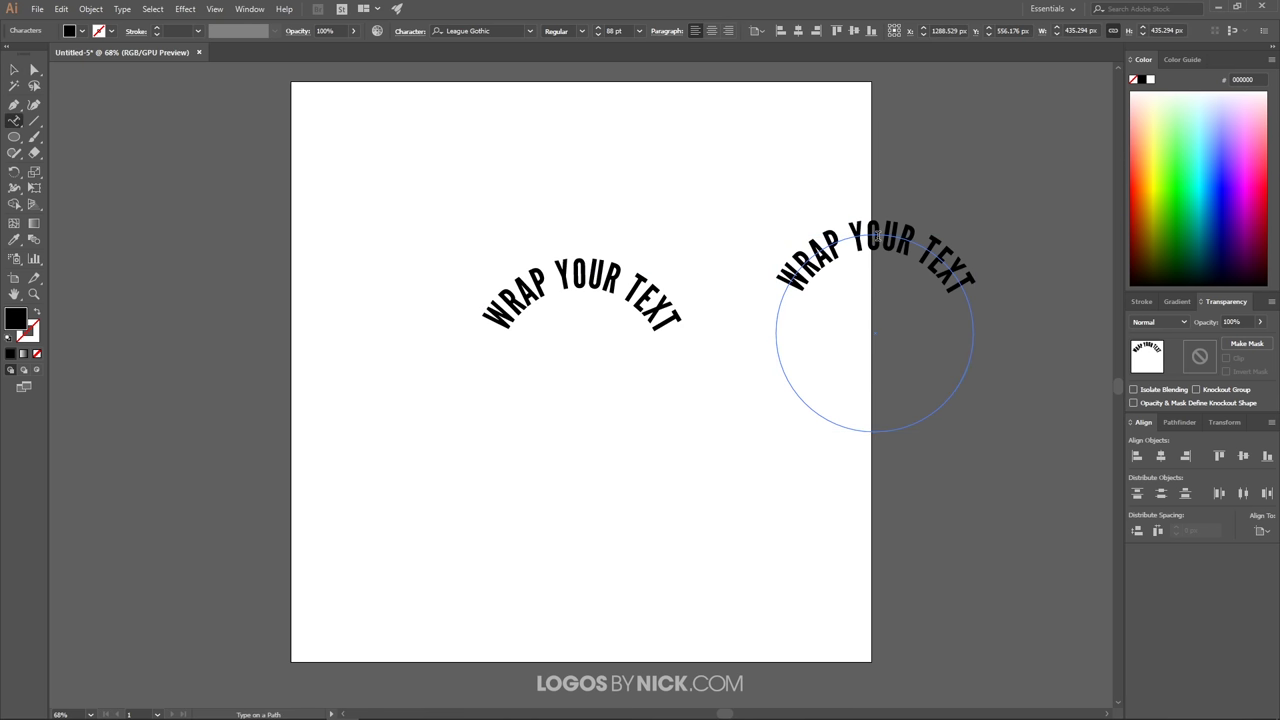
{"action": "key", "text": "ctrl+a"}
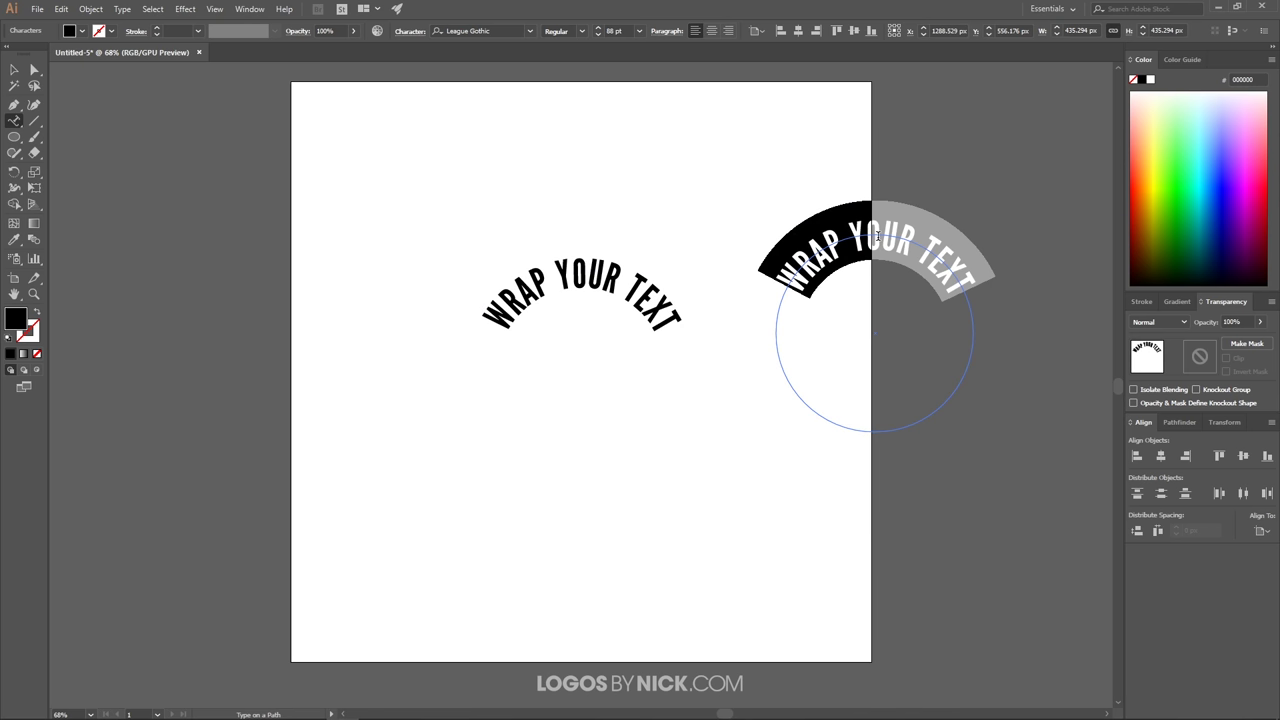
{"action": "type", "text": "AROUND A"}
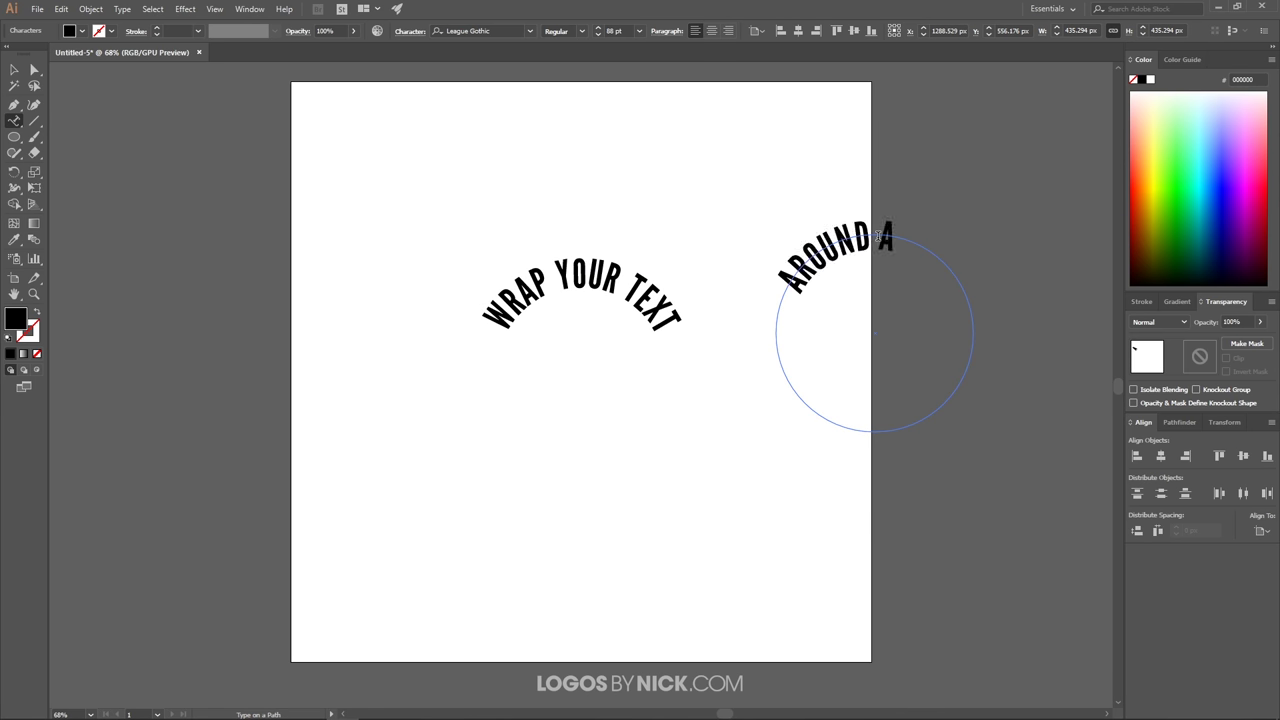
{"action": "type", "text": " CIRCLE"}
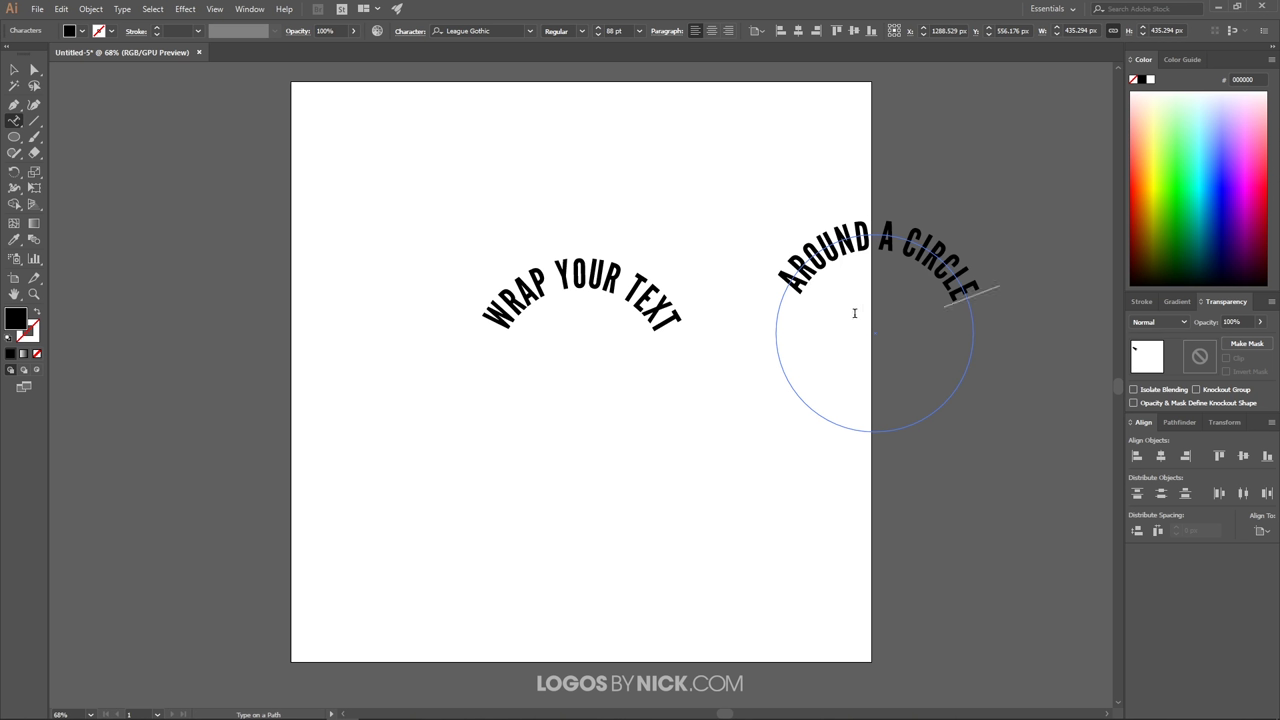
- Enable Flip in Type on a Path Options so AROUND A CIRCLE runs inside the circle
{"action": "left_click", "coordinate": [127, 14]}
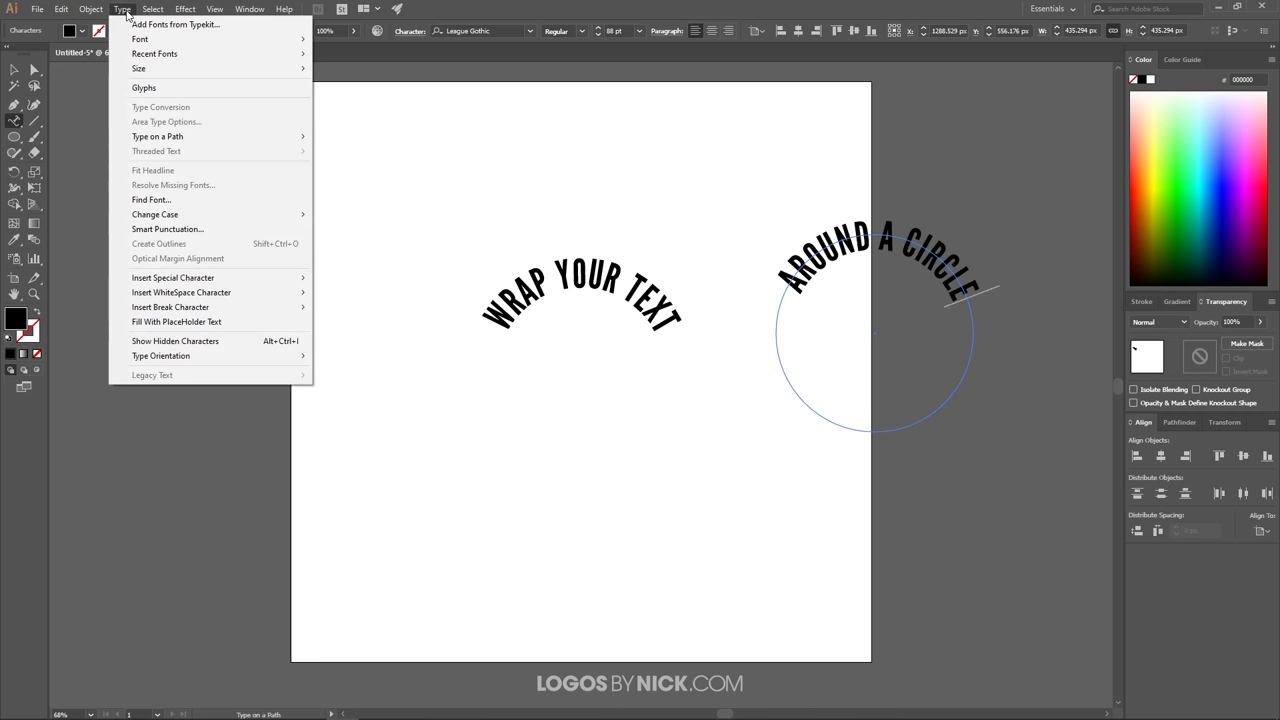
{"action": "mouse_move", "coordinate": [167, 141]}
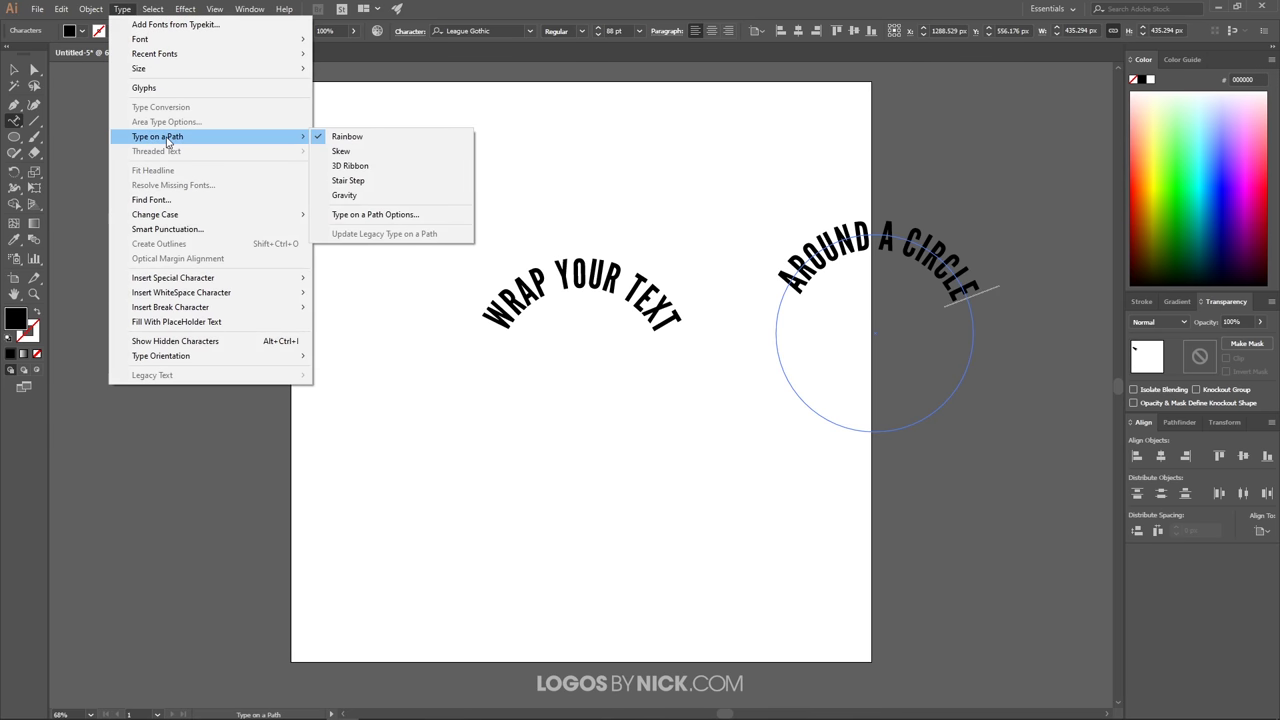
{"action": "left_click", "coordinate": [400, 214]}
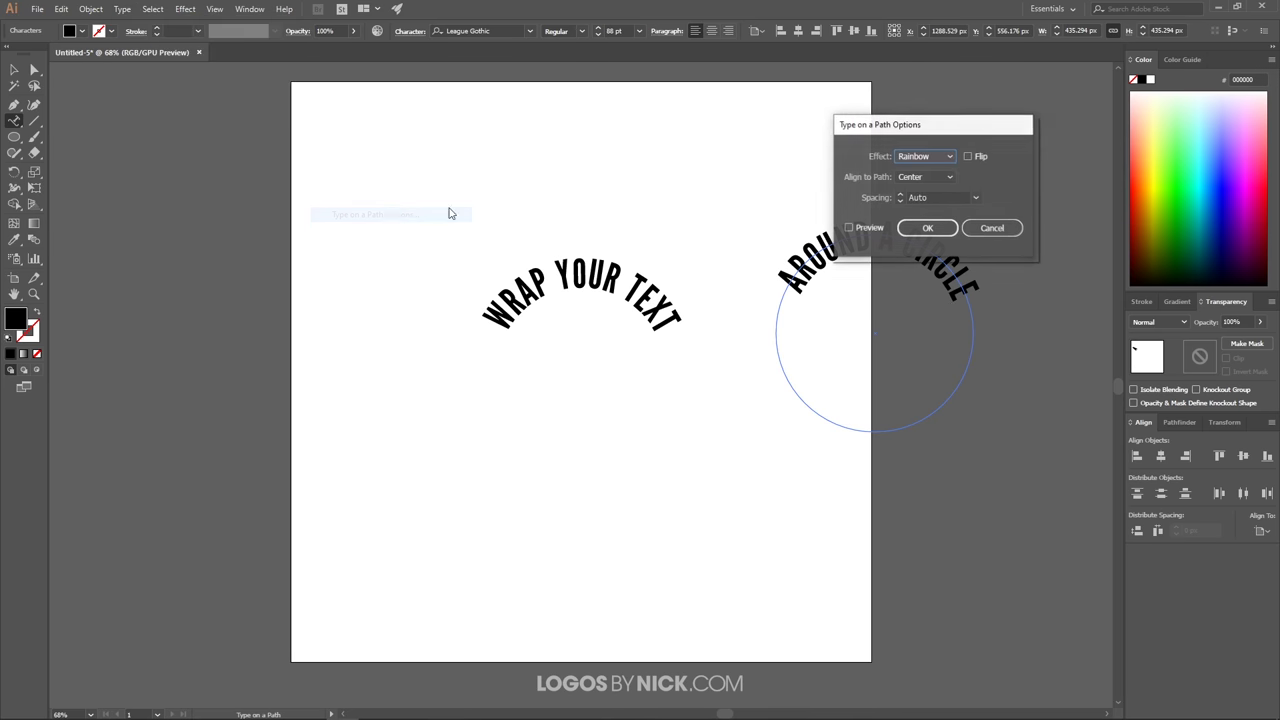
{"action": "left_click_drag", "start_coordinate": [903, 129], "coordinate": [632, 138]}
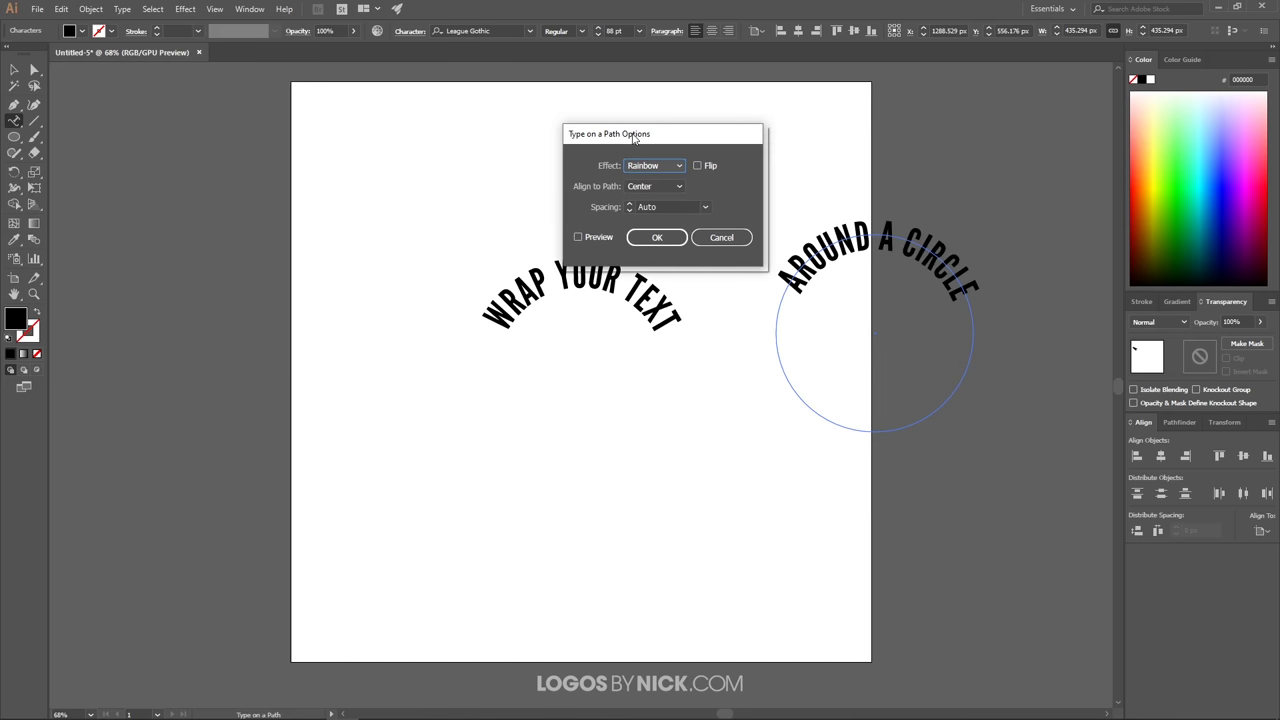
{"action": "left_click", "coordinate": [577, 237]}
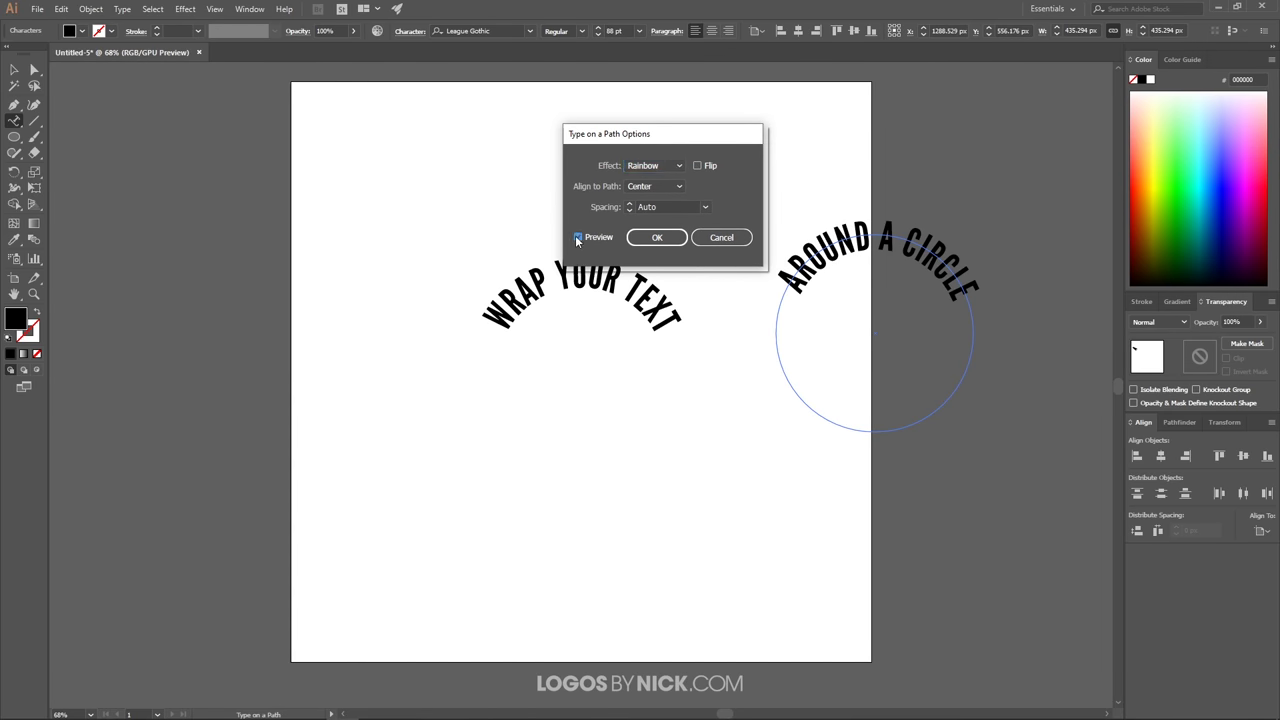
{"action": "left_click", "coordinate": [698, 165]}
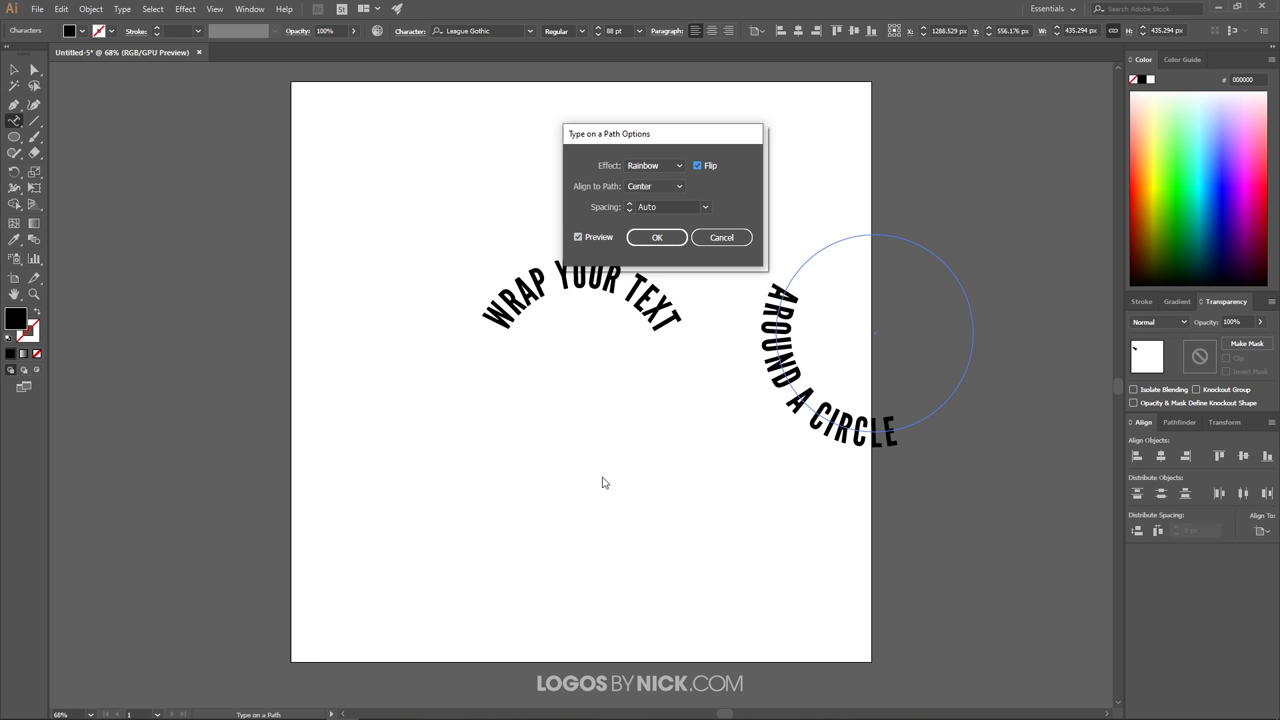
{"action": "left_click", "coordinate": [657, 238]}
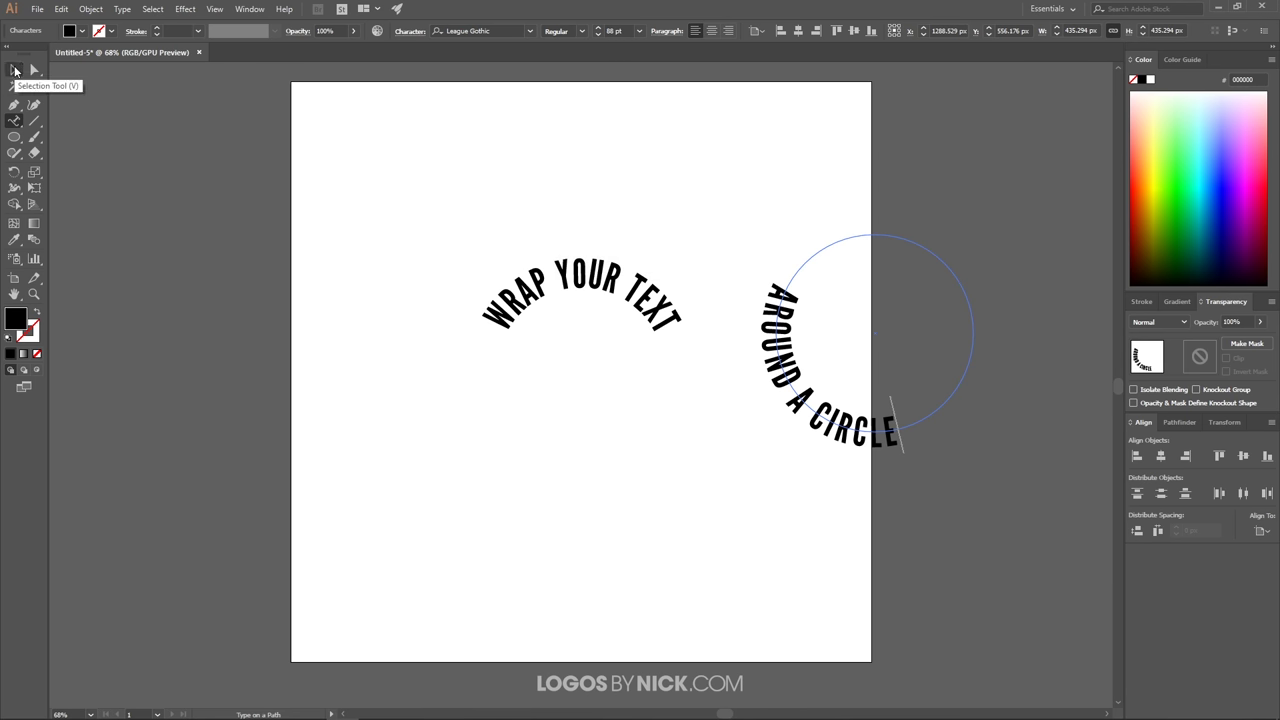
- Centre the circular text on the artboard and slide AROUND A CIRCLE down to the circle's bottom
{"action": "left_click", "coordinate": [15, 70]}
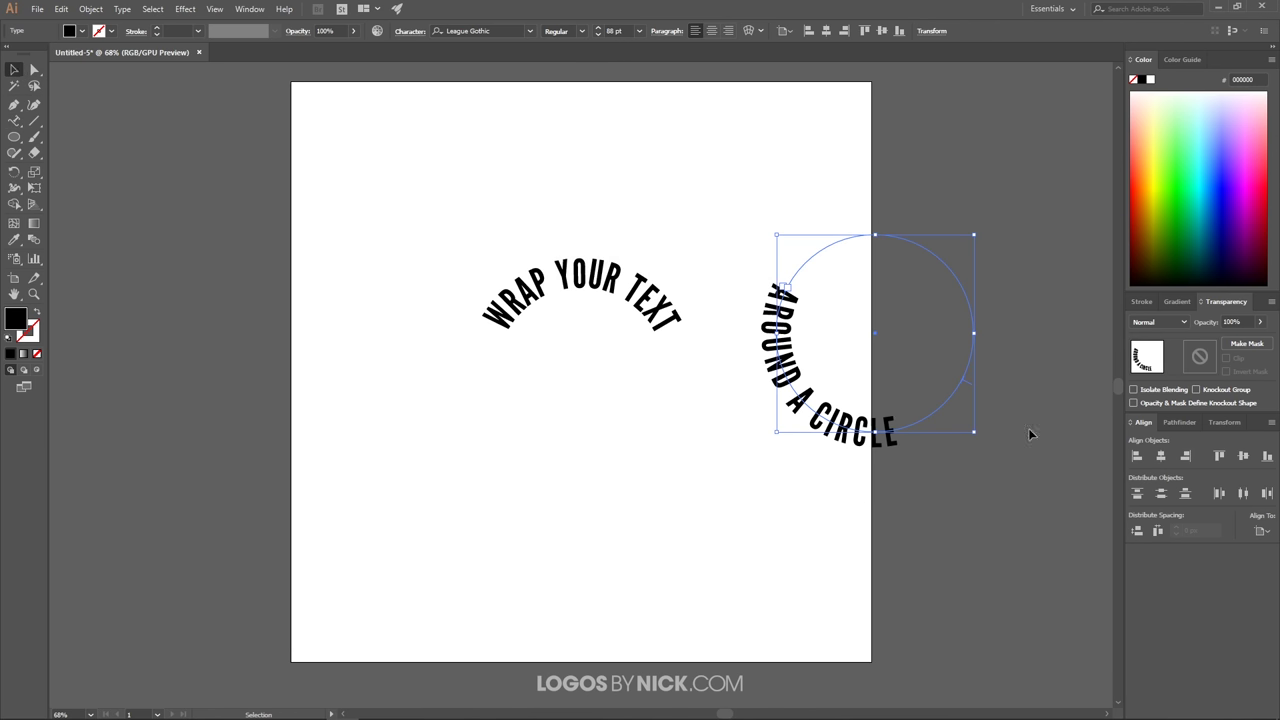
{"action": "left_click", "coordinate": [1161, 456]}
{"action": "left_click", "coordinate": [1244, 456]}
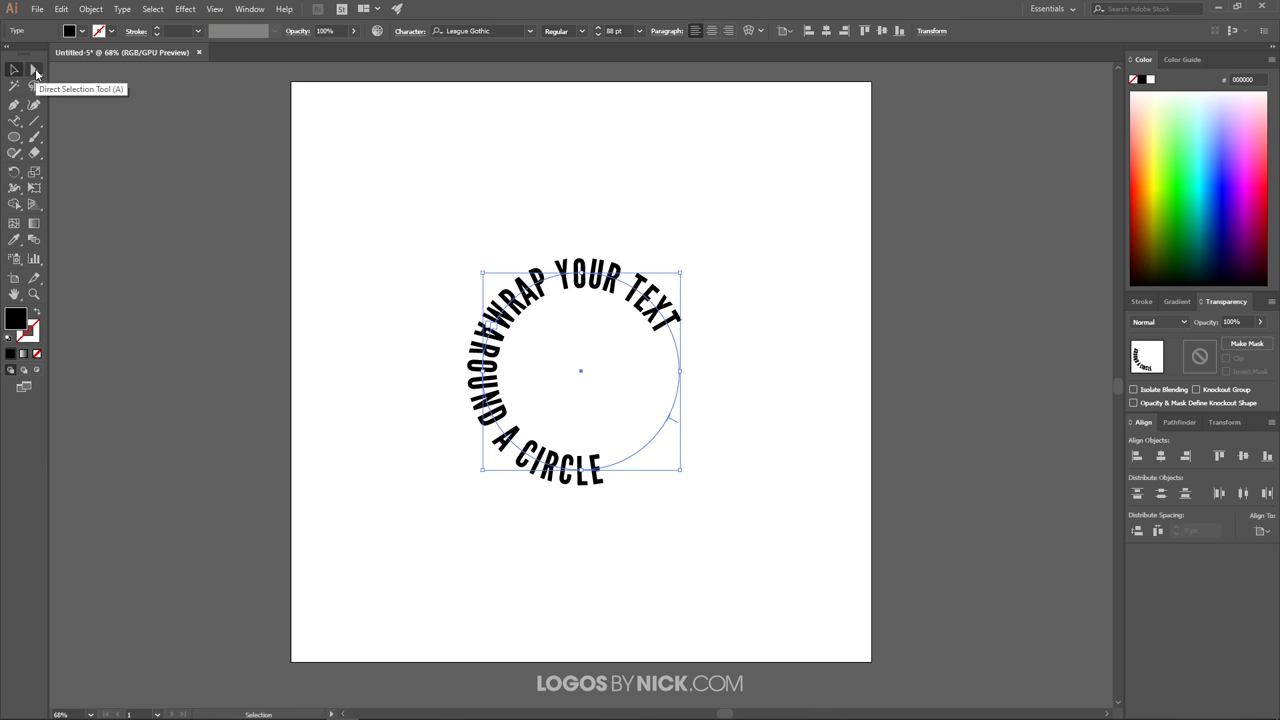
{"action": "left_click", "coordinate": [35, 71]}
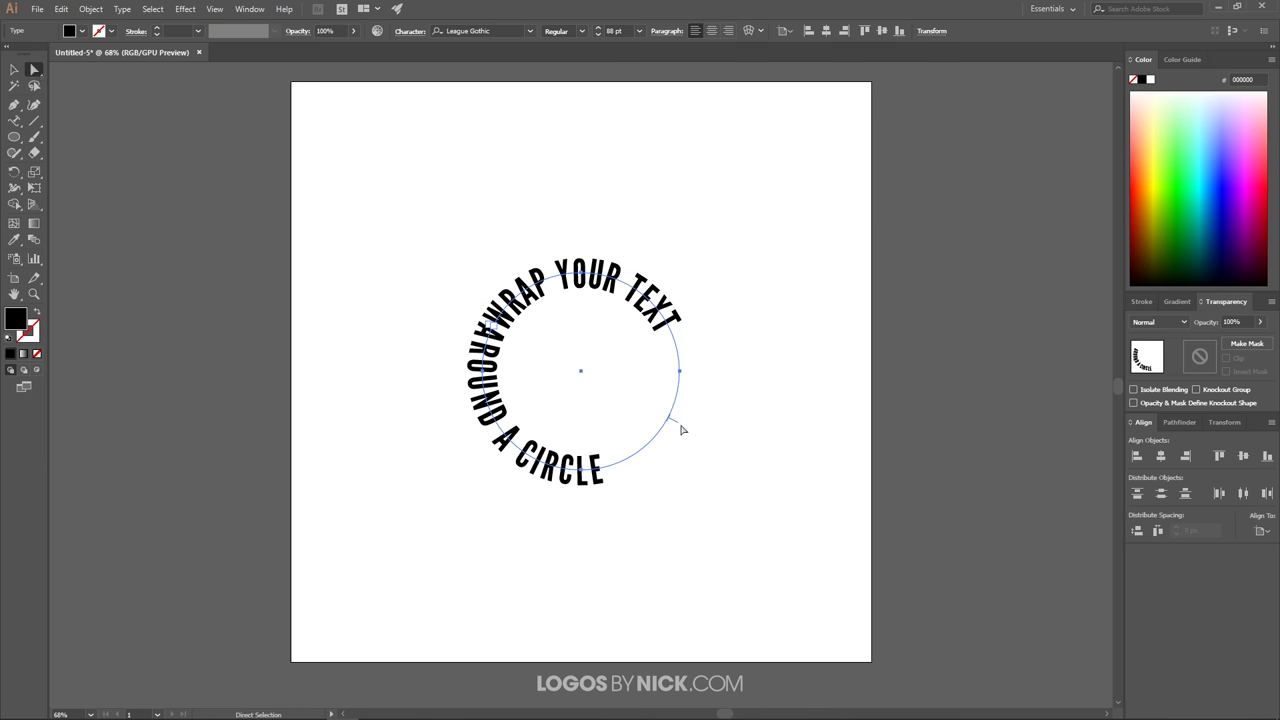
{"action": "left_click_drag", "start_coordinate": [677, 426], "coordinate": [350, 476]}
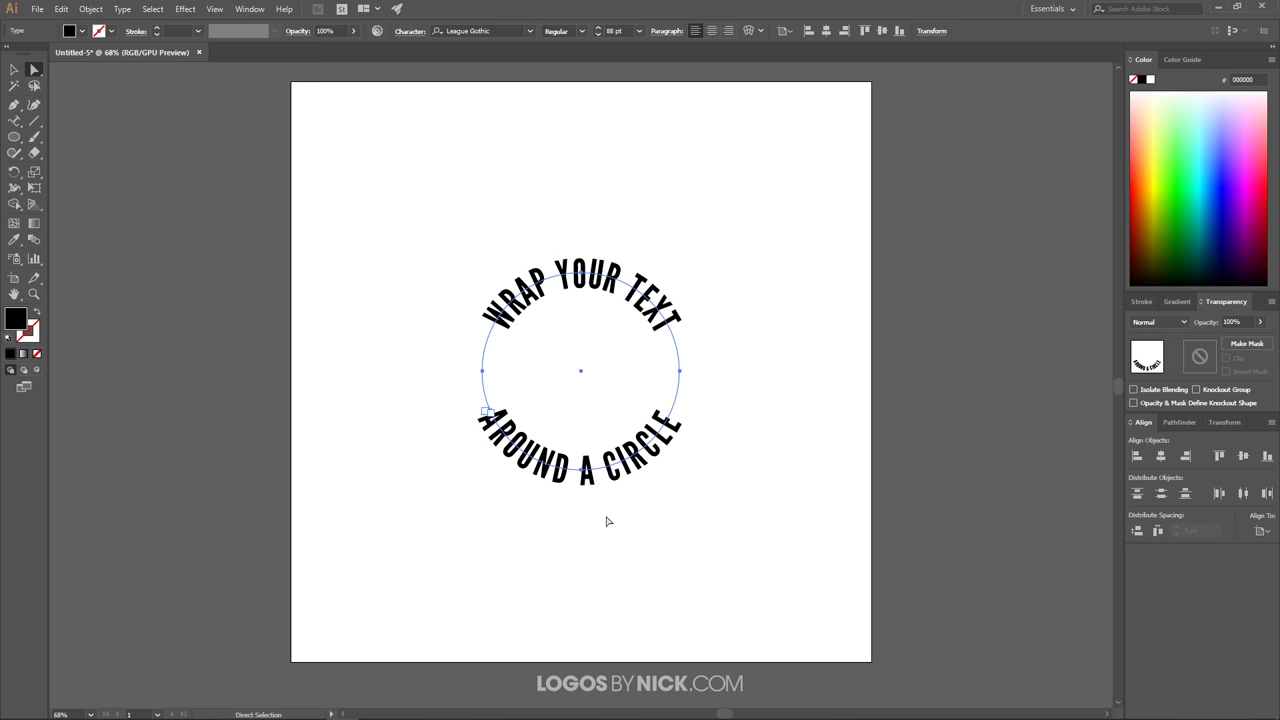
{"action": "left_click", "coordinate": [14, 120]}
{"action": "triple_click", "coordinate": [556, 458]}
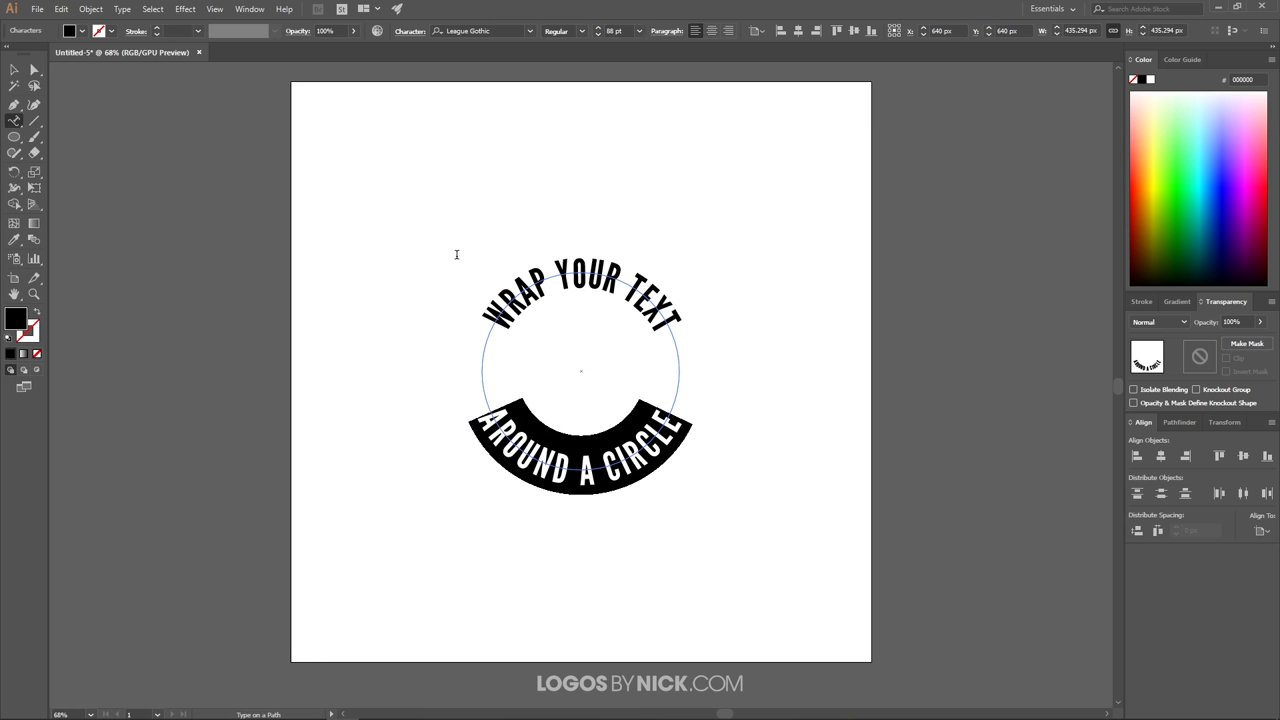
{"action": "left_click", "coordinate": [18, 71]}
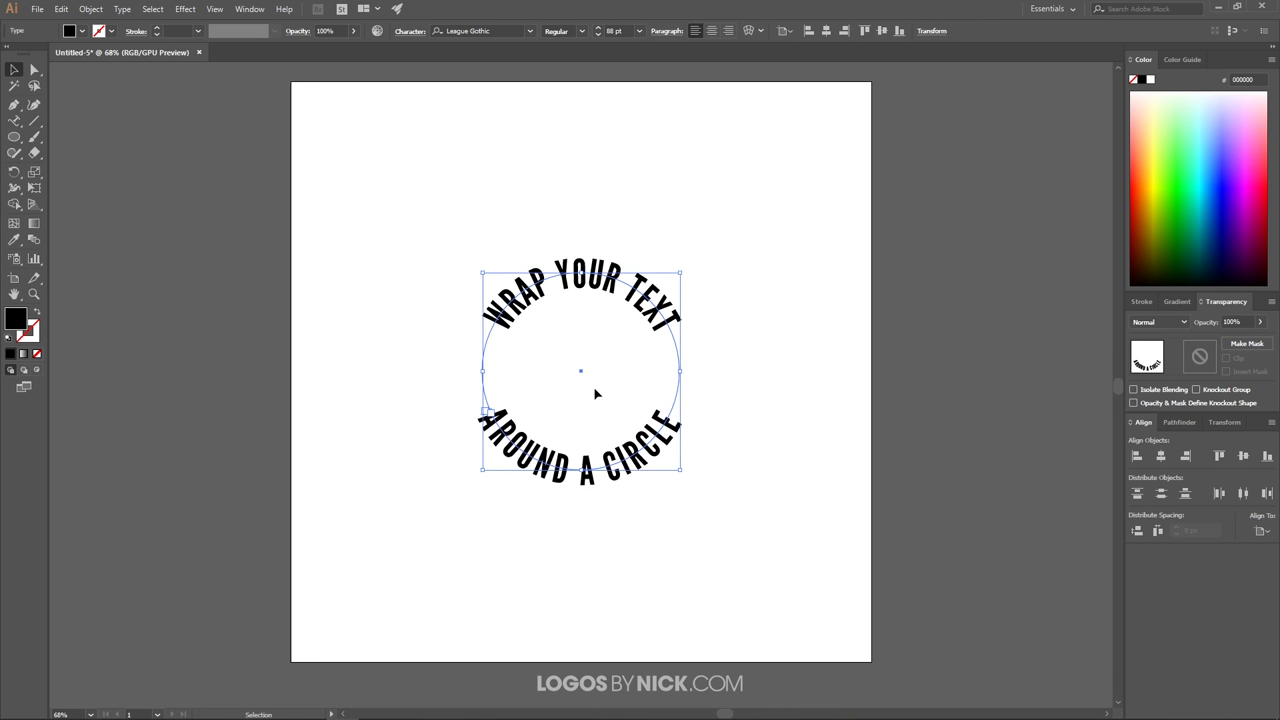
{"action": "left_click", "coordinate": [719, 482]}
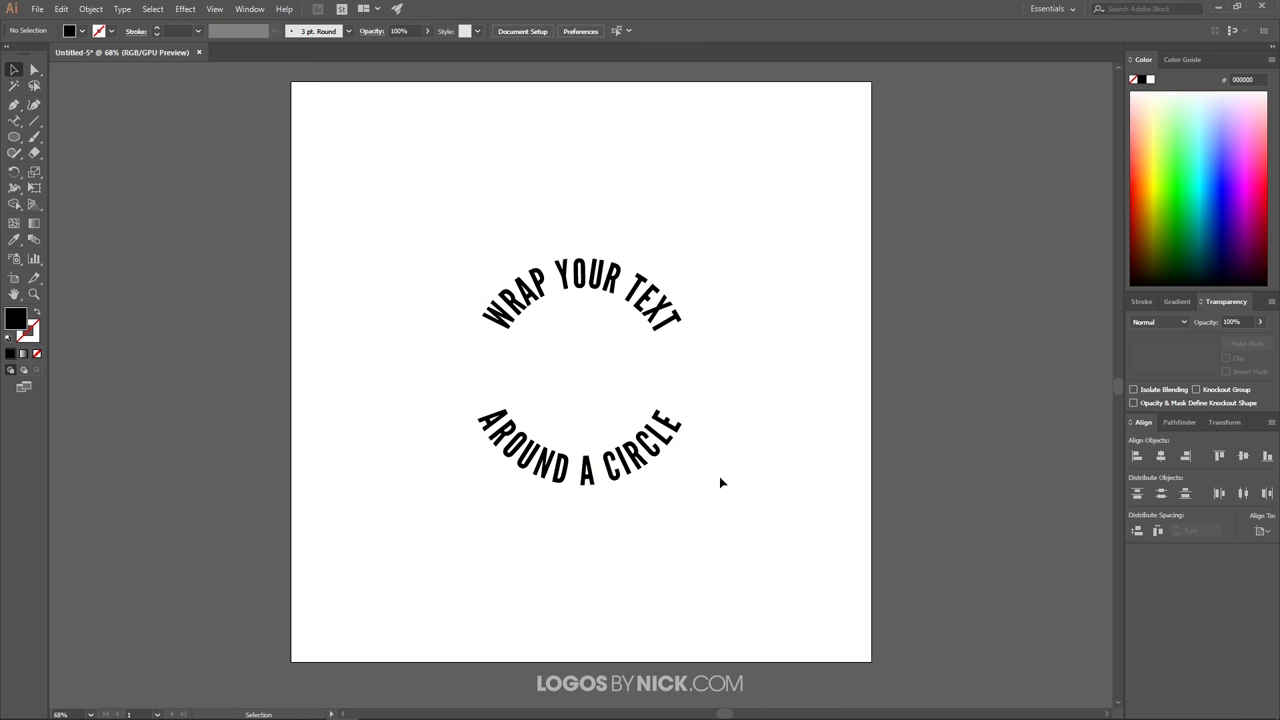
- Convert the AROUND A CIRCLE text to outlines with Type > Create Outlines
{"action": "left_click", "coordinate": [627, 444]}
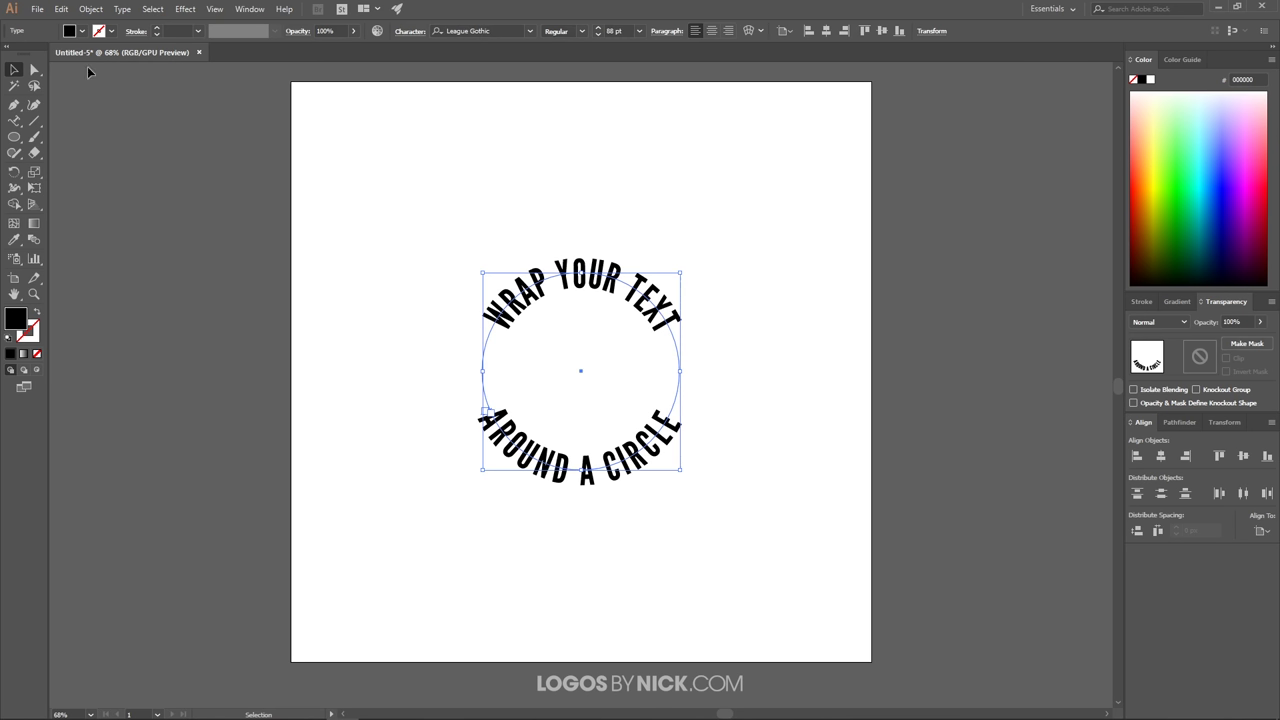
{"action": "left_click", "coordinate": [123, 9]}
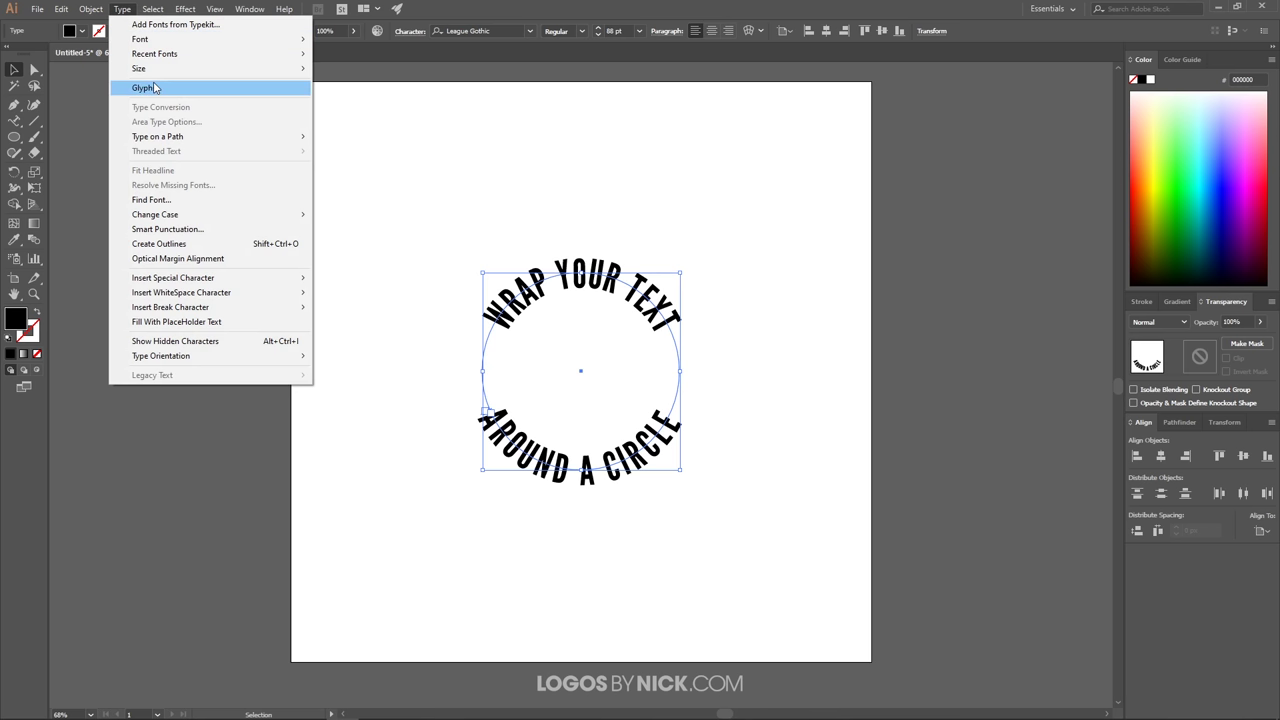
{"action": "left_click", "coordinate": [182, 246]}
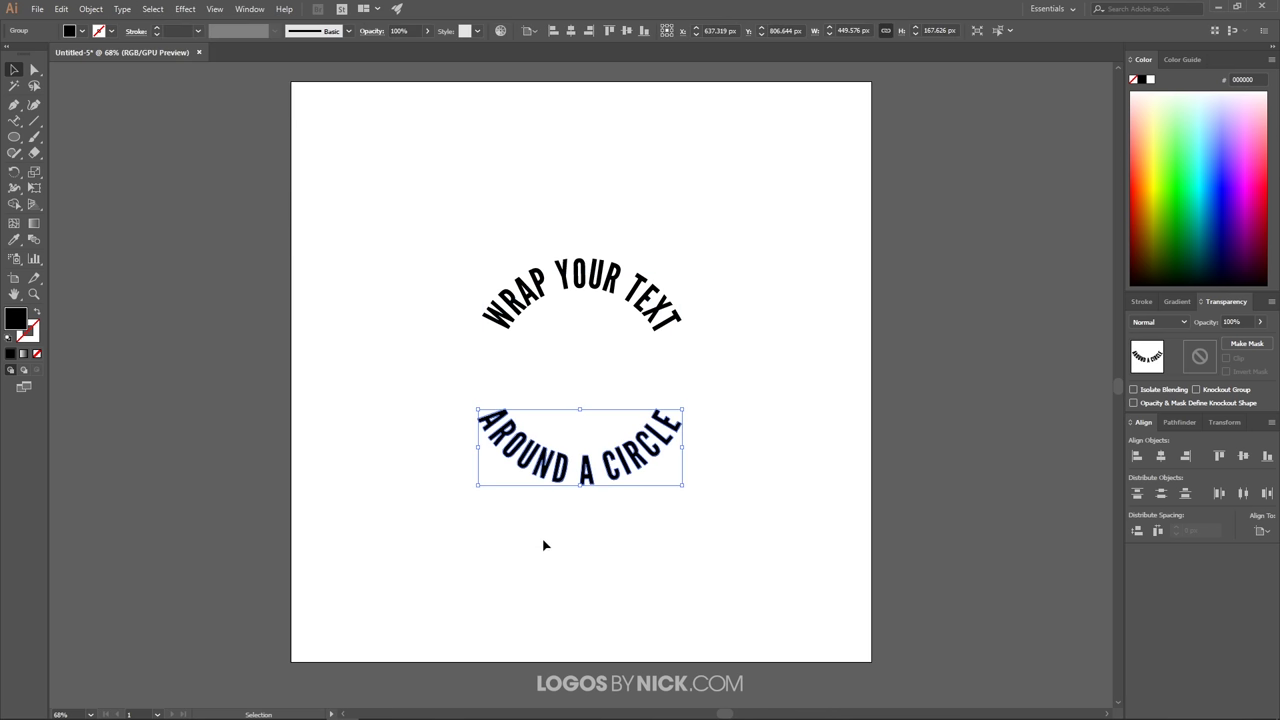
{"action": "scroll", "coordinate": [543, 520], "scroll_direction": "up", "scroll_amount": 3}
{"action": "scroll", "coordinate": [630, 455], "scroll_direction": "down", "scroll_amount": 5}
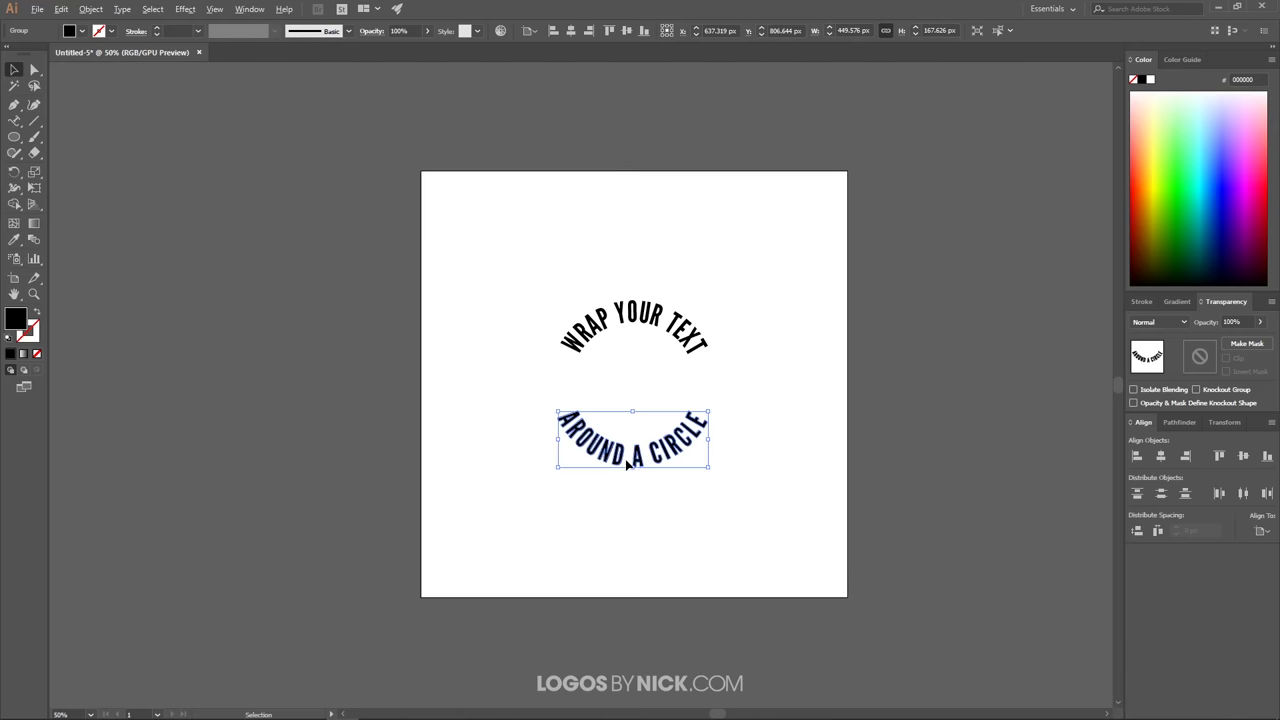
{"action": "scroll", "coordinate": [628, 463], "scroll_direction": "up", "scroll_amount": 1}
- Convert WRAP YOUR TEXT to outlines as well, then deselect it
{"action": "left_click", "coordinate": [662, 265]}
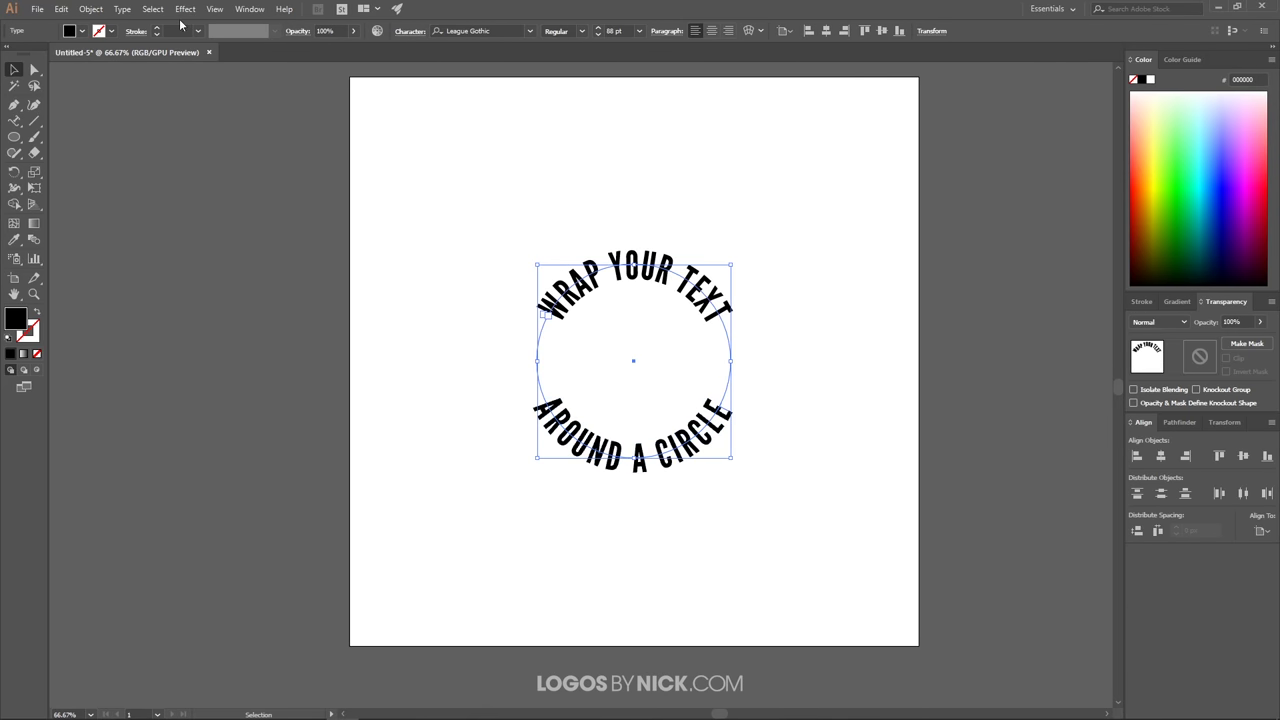
{"action": "left_click", "coordinate": [122, 9]}
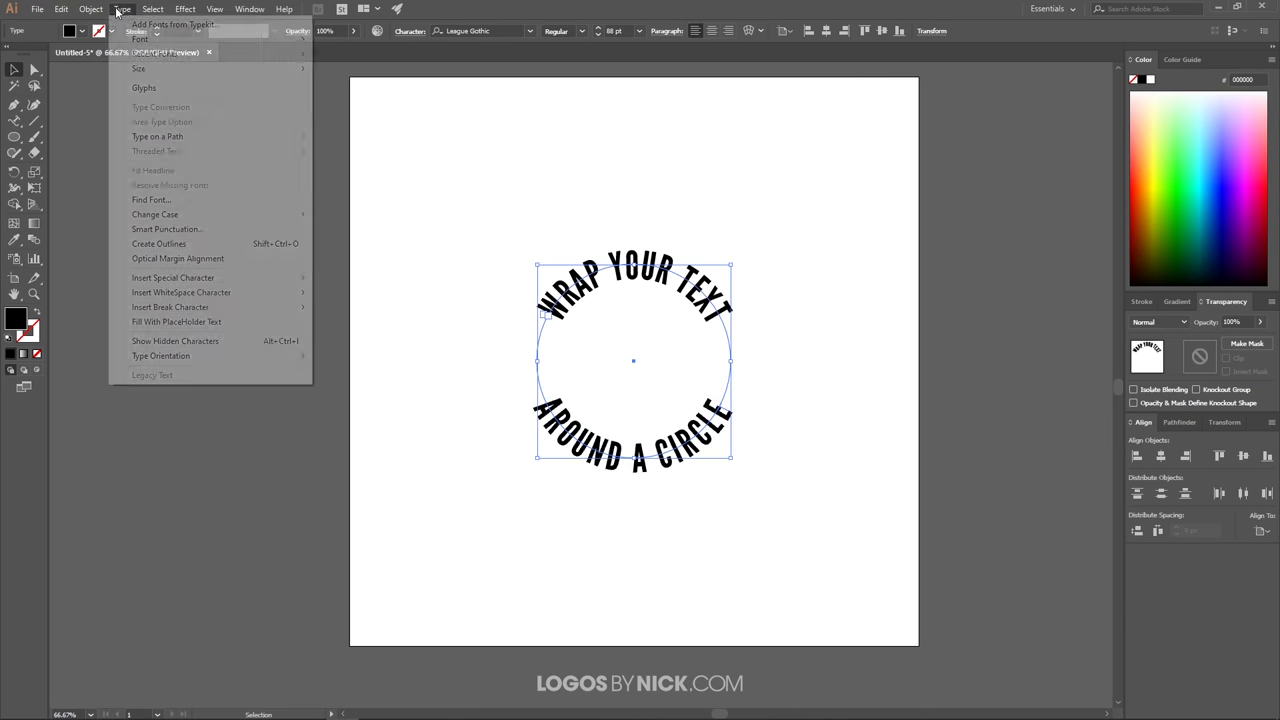
{"action": "left_click", "coordinate": [172, 244]}
{"action": "left_click", "coordinate": [660, 371]}
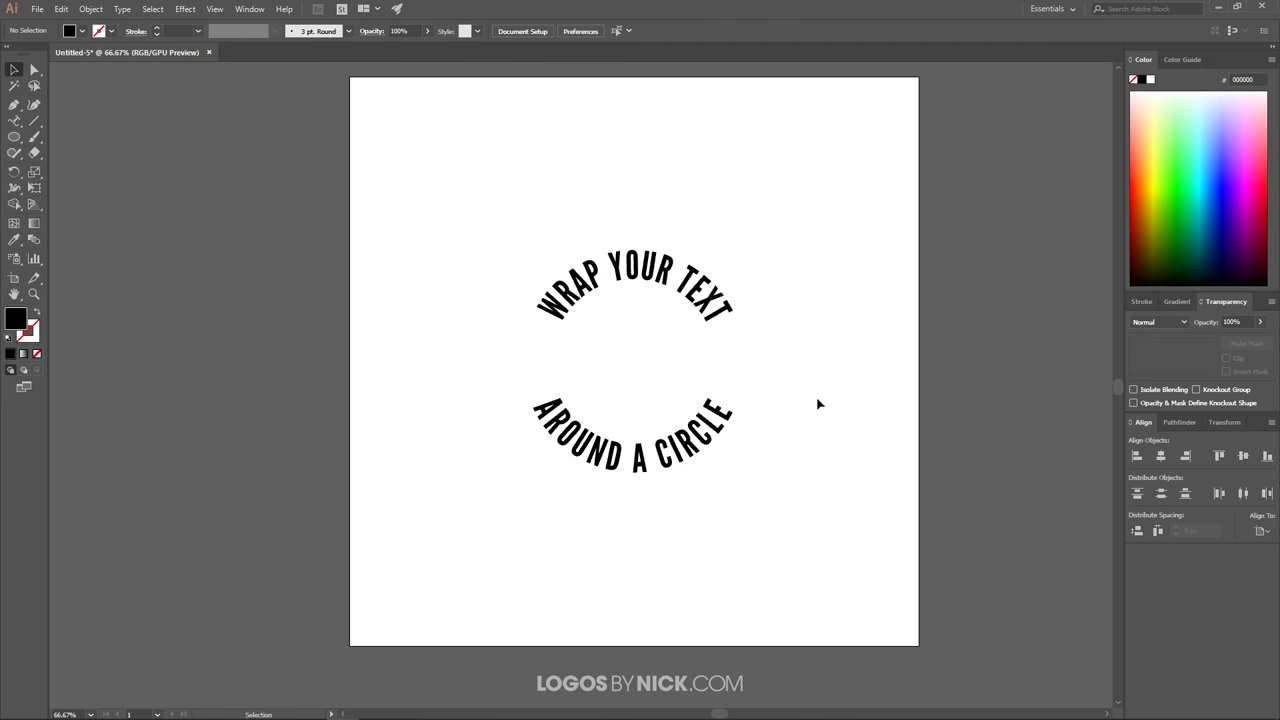
- Draw a large circle over the text and make it an outline with no fill
{"action": "left_click_drag", "start_coordinate": [851, 385], "coordinate": [792, 385]}
{"action": "left_click", "coordinate": [14, 138]}
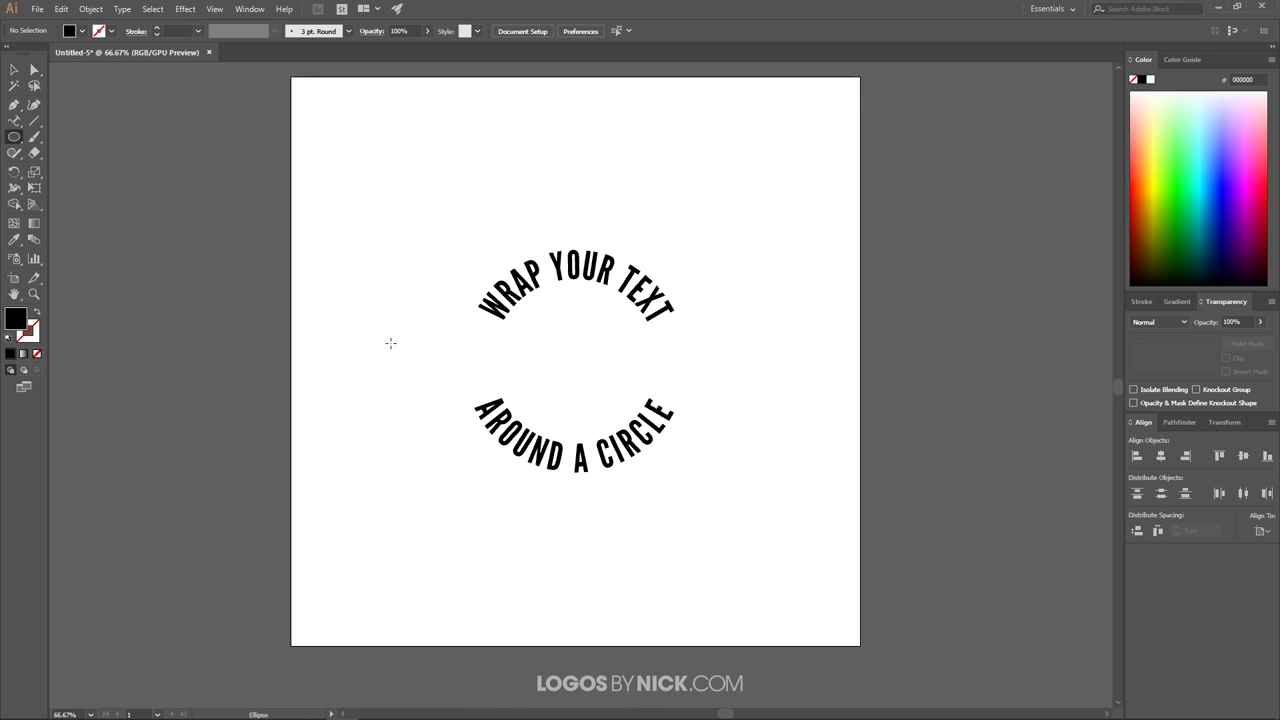
{"action": "left_click_drag", "start_coordinate": [390, 343], "coordinate": [558, 450]}
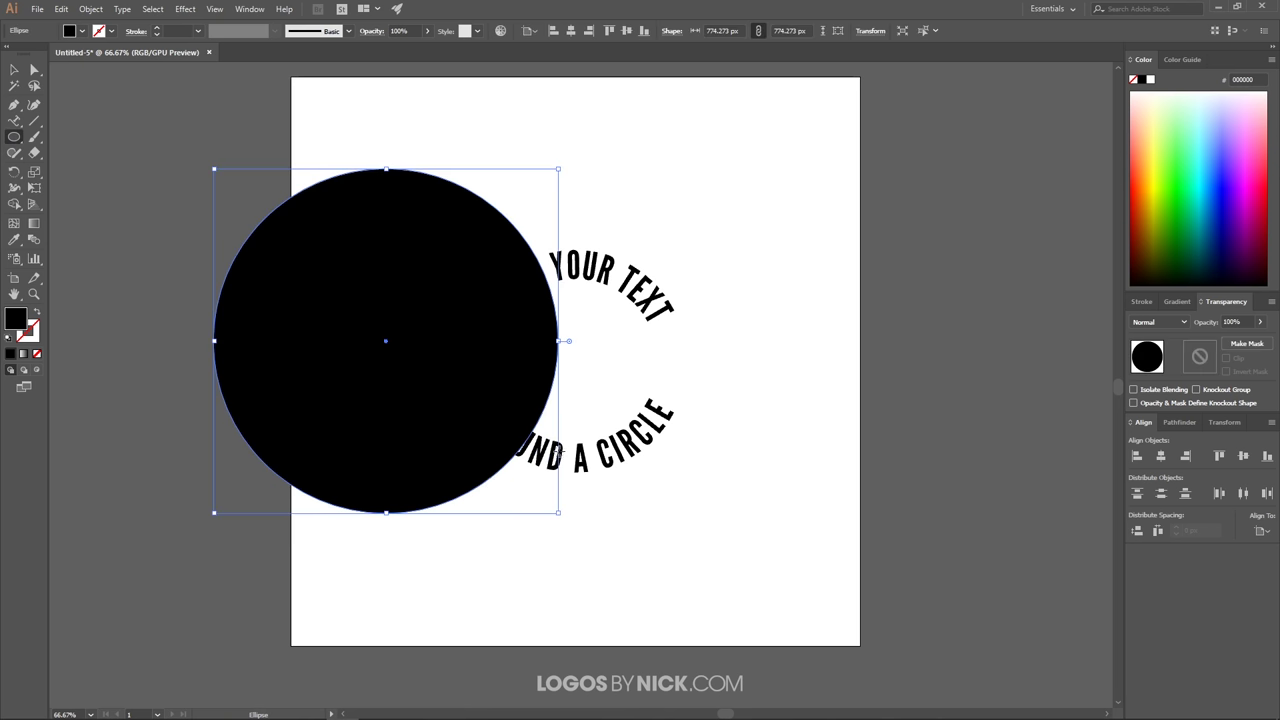
{"action": "left_click", "coordinate": [37, 312]}
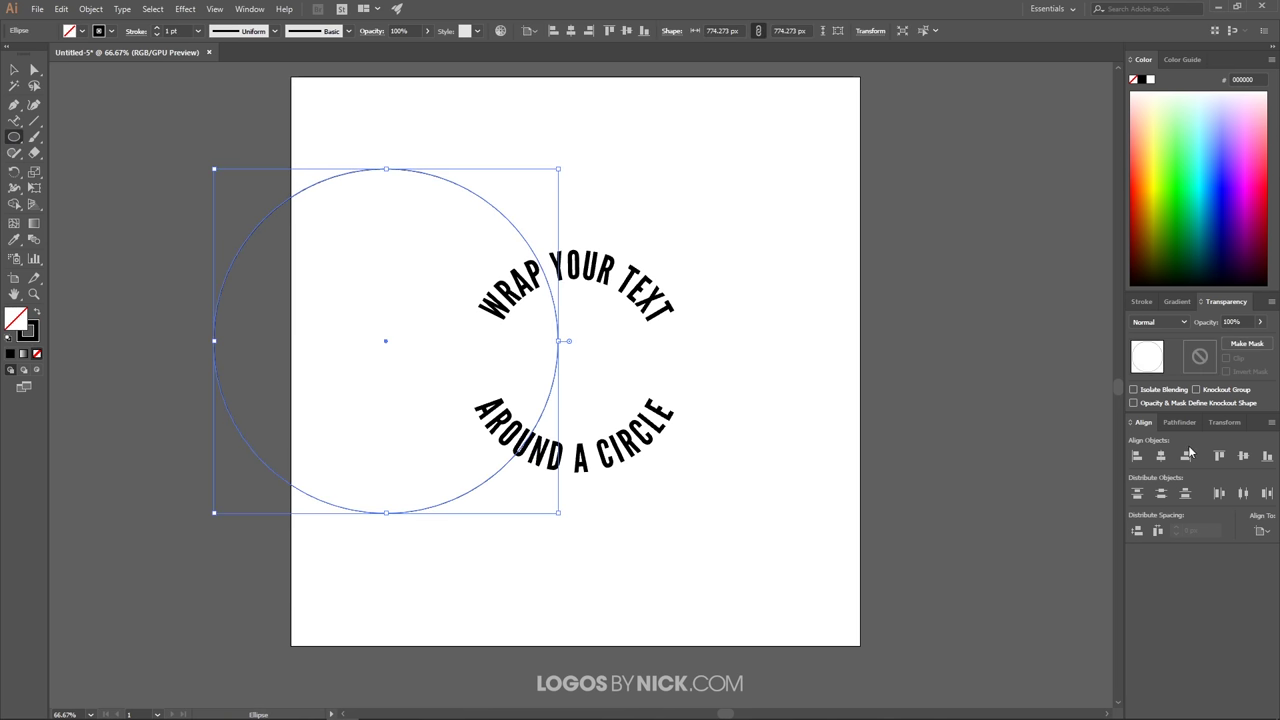
- Centre the circle on the text and scale it to 585 px across
{"action": "left_click", "coordinate": [1161, 455]}
{"action": "left_click", "coordinate": [1242, 455]}
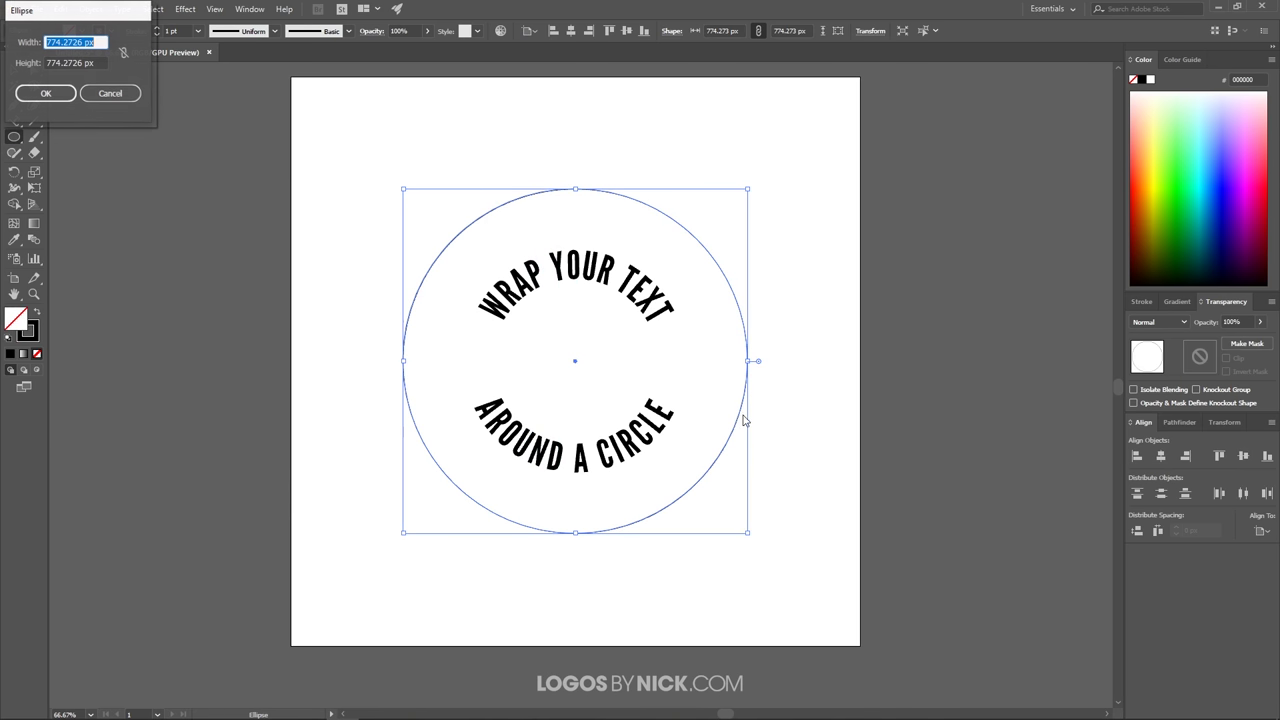
{"action": "left_click", "coordinate": [743, 420]}
{"action": "left_click", "coordinate": [132, 92]}
{"action": "key", "text": "v"}
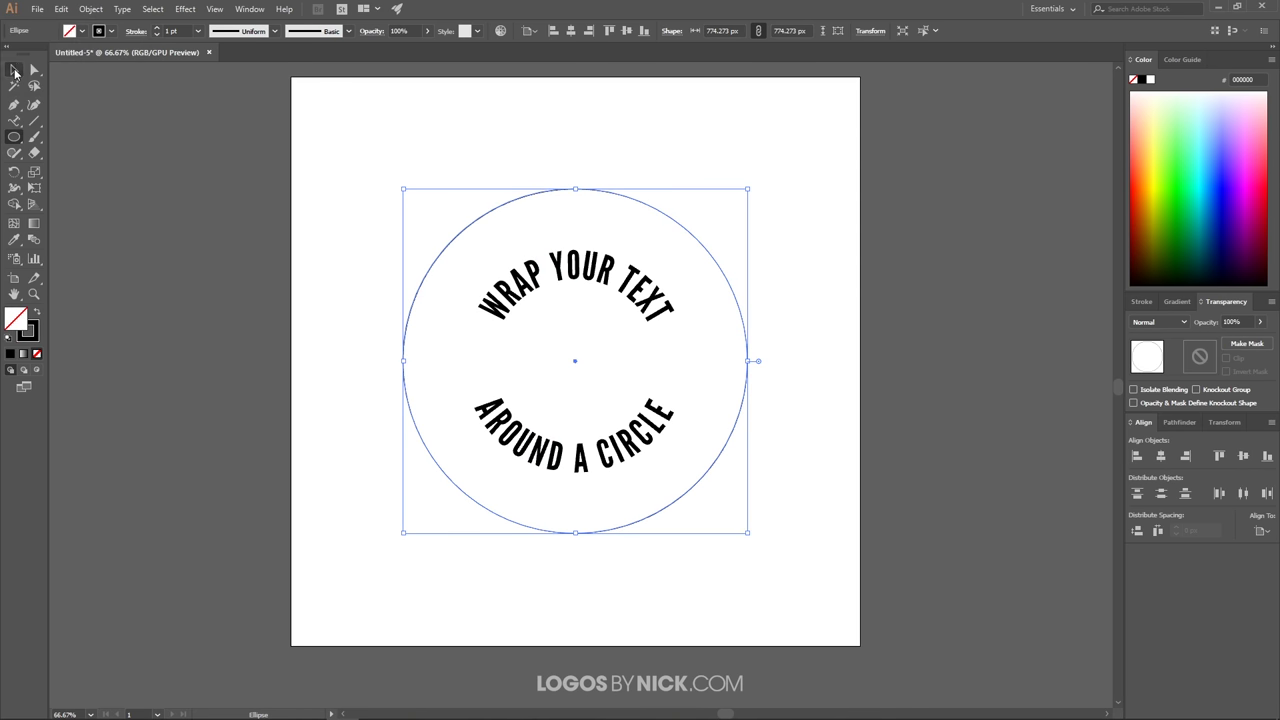
{"action": "left_click_drag", "start_coordinate": [750, 535], "coordinate": [710, 493]}
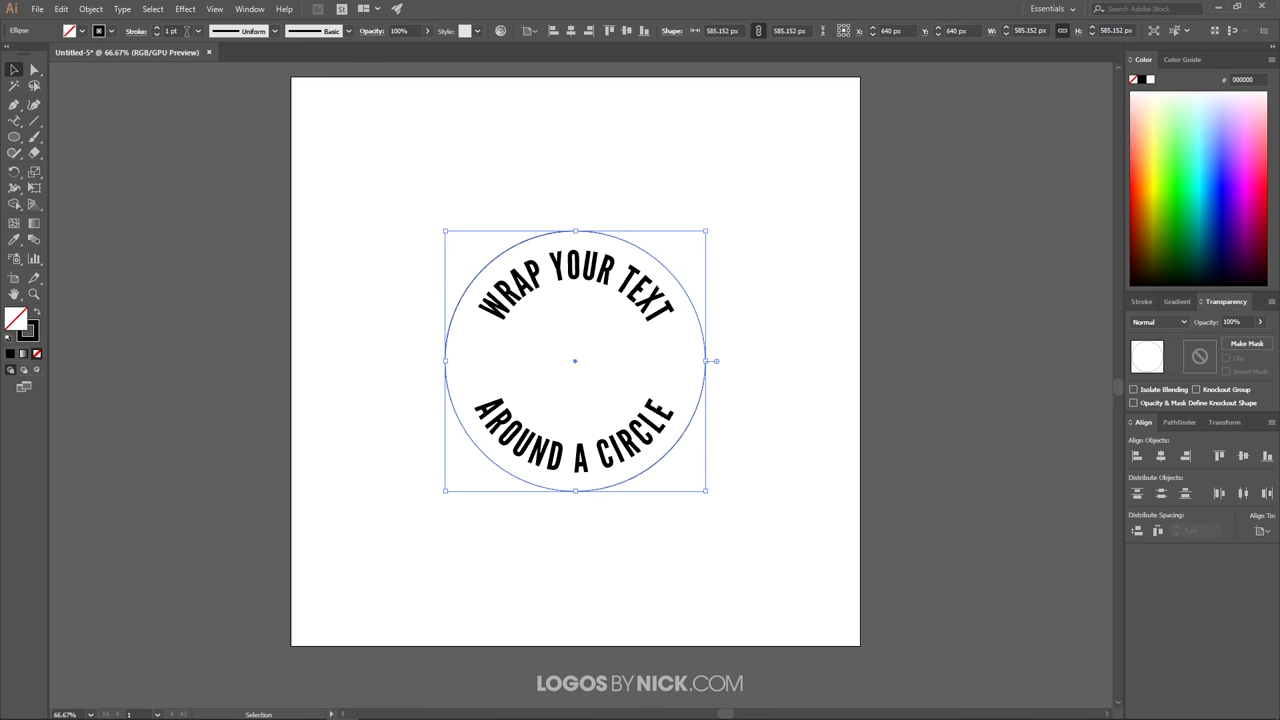
- Raise the circle's stroke weight to 20 pt
{"action": "left_click", "coordinate": [157, 29]}
{"action": "left_click", "coordinate": [157, 29]}
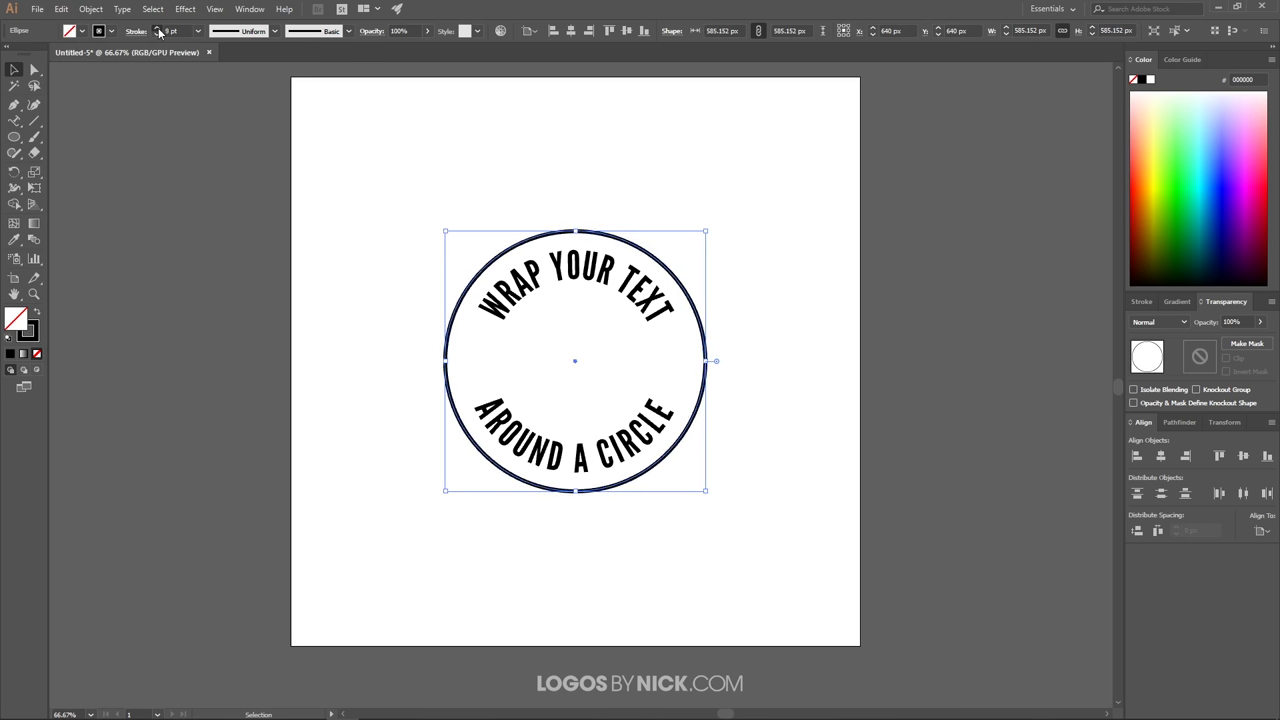
{"action": "left_click", "coordinate": [157, 29]}
{"action": "left_click", "coordinate": [157, 29]}
{"action": "left_click", "coordinate": [157, 29]}
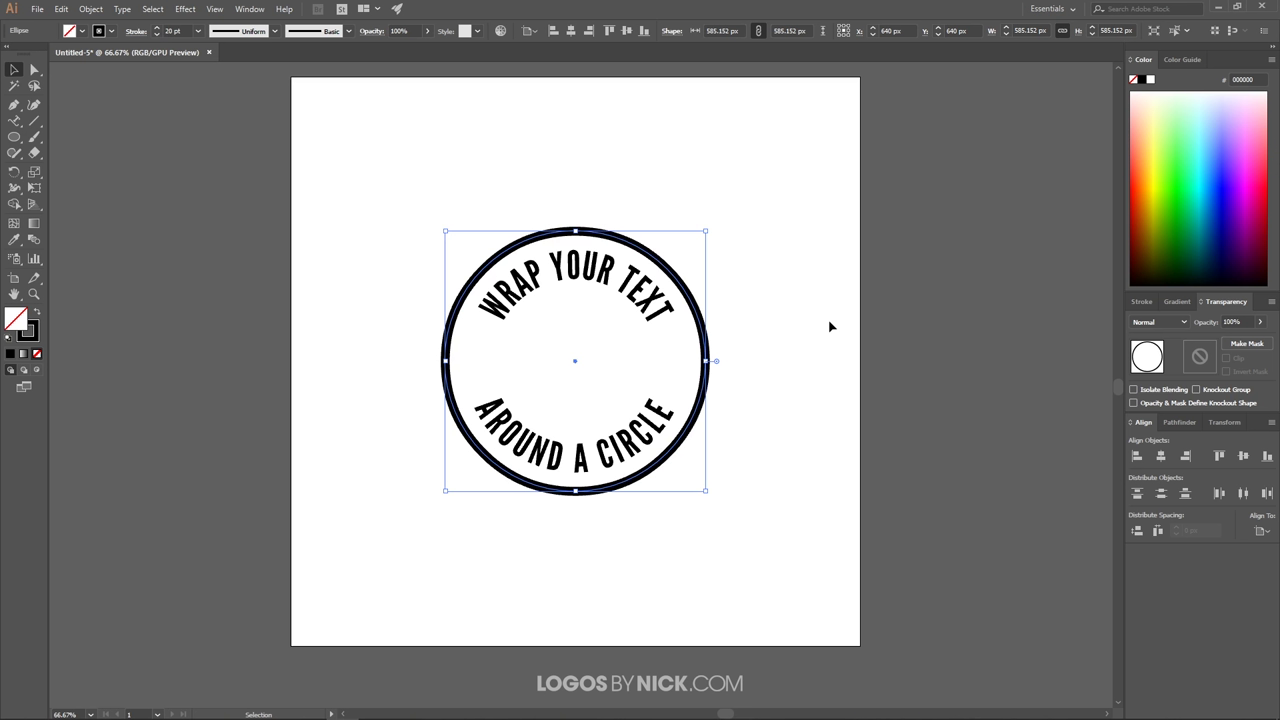